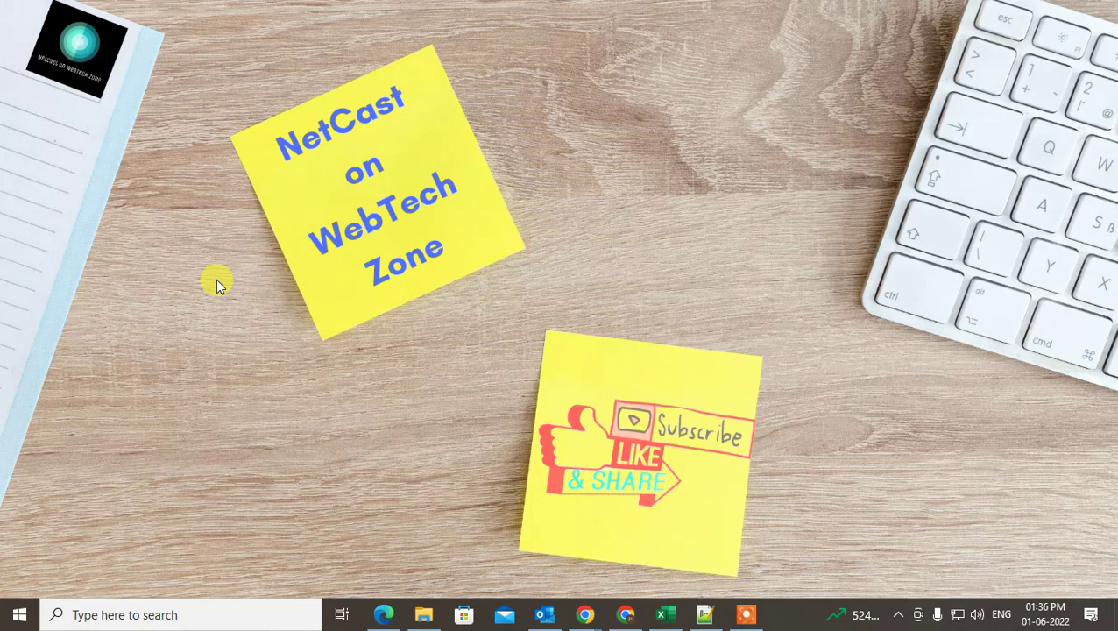
- Refresh the desktop, launch Outlook, and collapse the Hotmail and Gmail account folders
{"action": "right_click", "coordinate": [541, 105]}
{"action": "left_click", "coordinate": [609, 150]}
{"action": "left_click", "coordinate": [544, 614]}
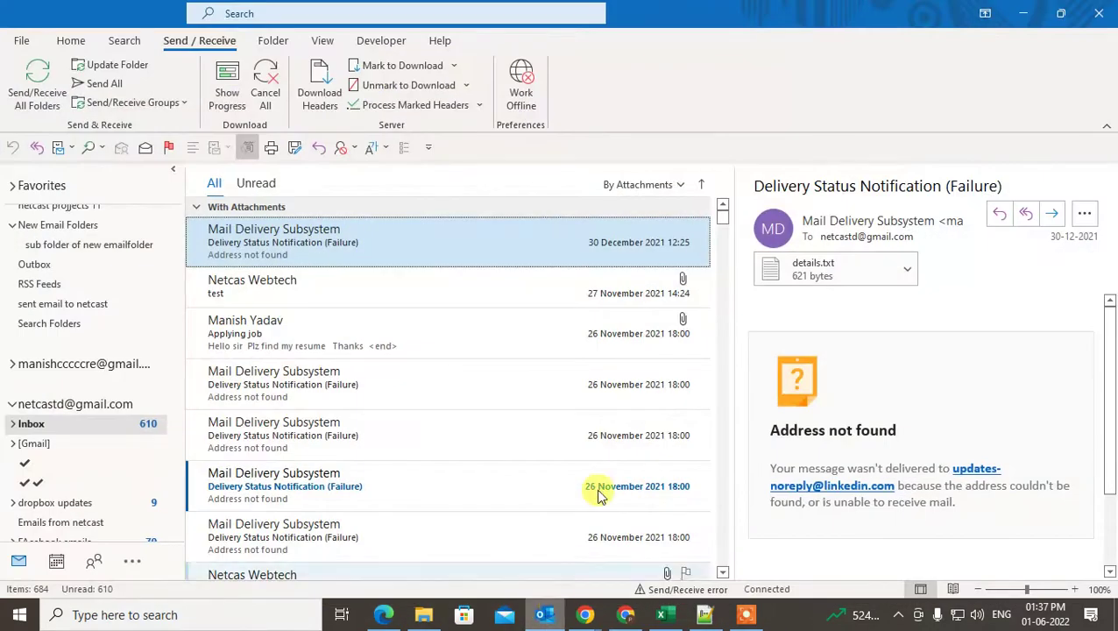
{"action": "scroll", "coordinate": [35, 262], "scroll_direction": "up", "scroll_amount": 3}
{"action": "left_click", "coordinate": [13, 224]}
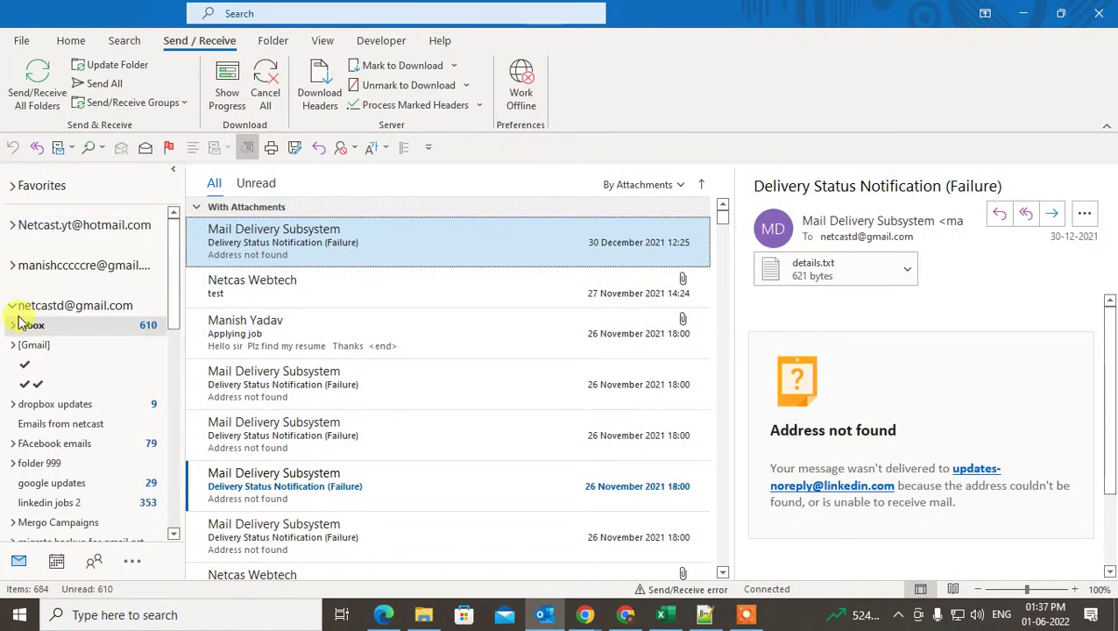
{"action": "left_click", "coordinate": [12, 305]}
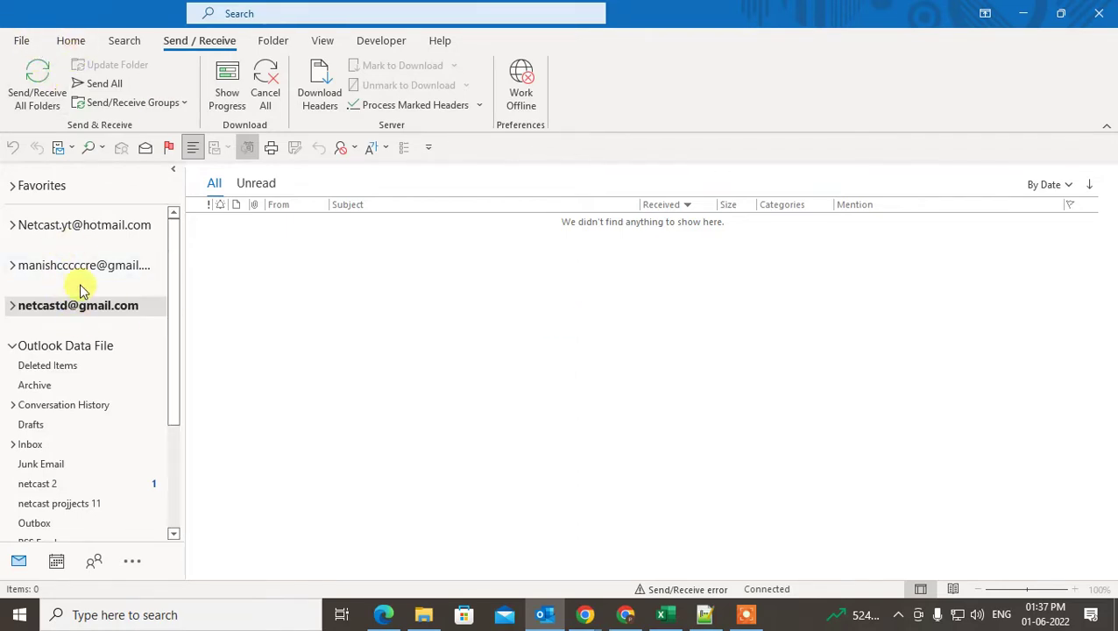
- Open the email accounts list under File > Account Settings
{"action": "left_click", "coordinate": [19, 40]}
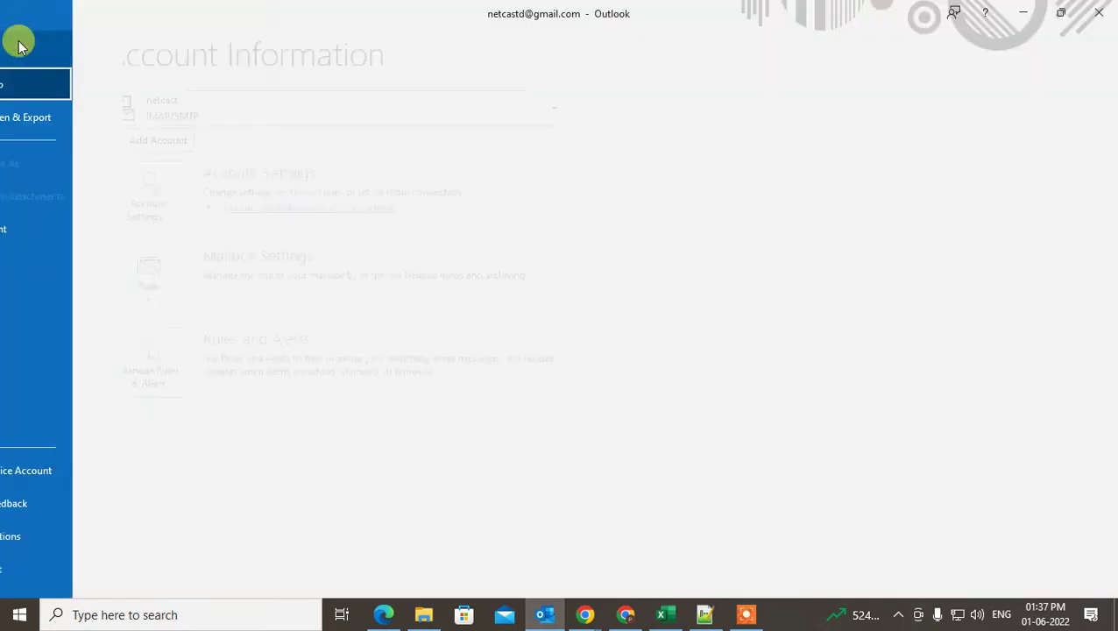
{"action": "left_click", "coordinate": [197, 195]}
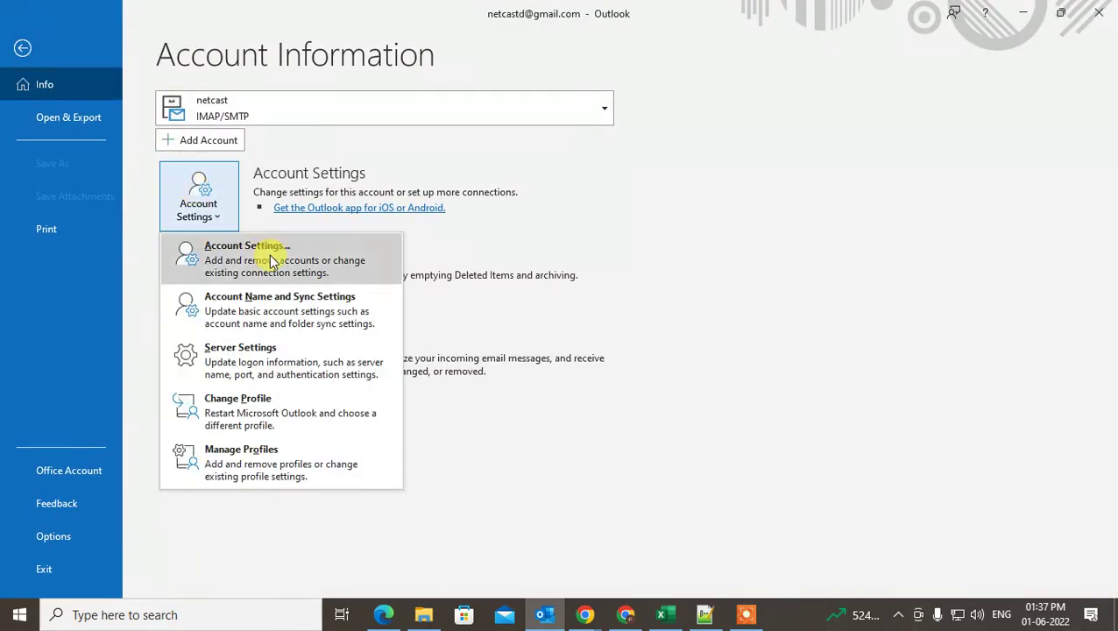
{"action": "left_click", "coordinate": [268, 247]}
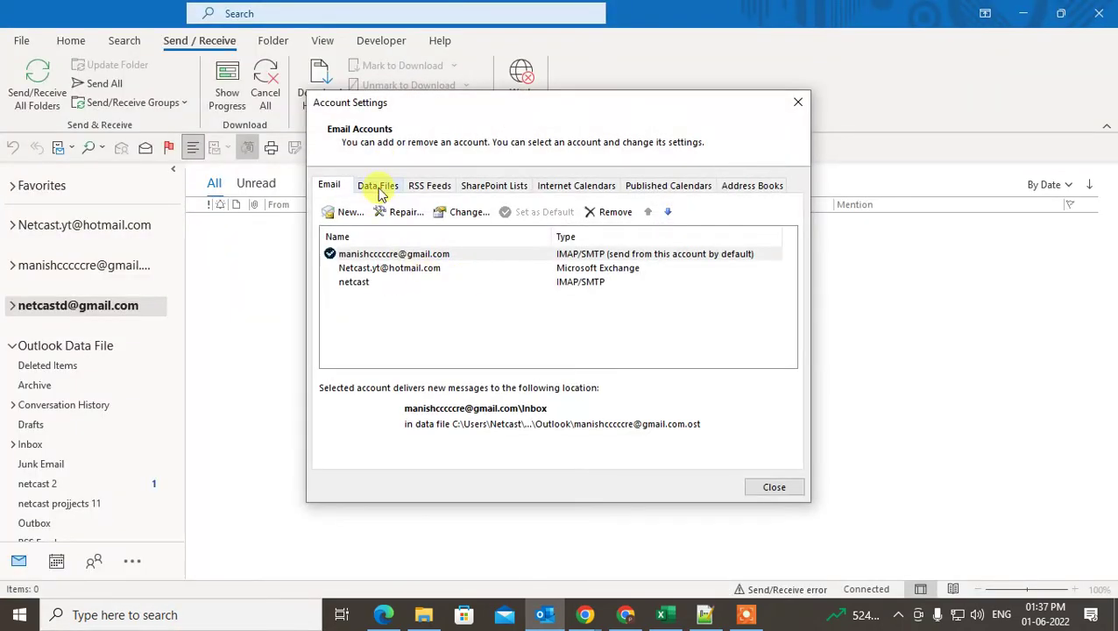
{"action": "left_click", "coordinate": [366, 281]}
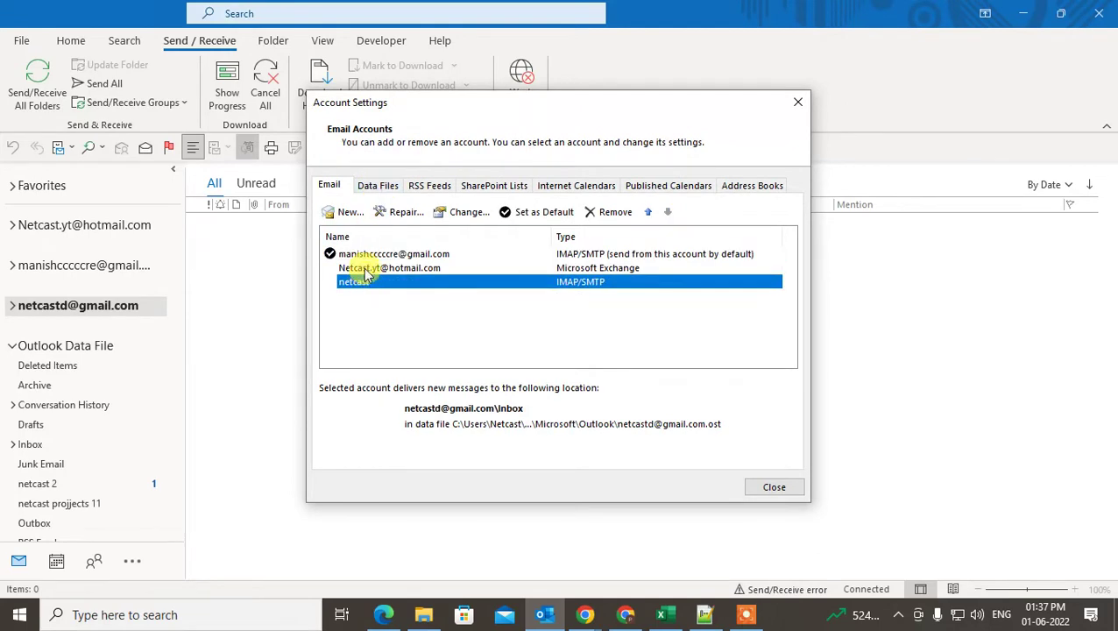
- Make the Hotmail Exchange account the default account
{"action": "left_click", "coordinate": [362, 254]}
{"action": "left_click", "coordinate": [364, 268]}
{"action": "left_click", "coordinate": [357, 281]}
{"action": "left_click", "coordinate": [380, 267]}
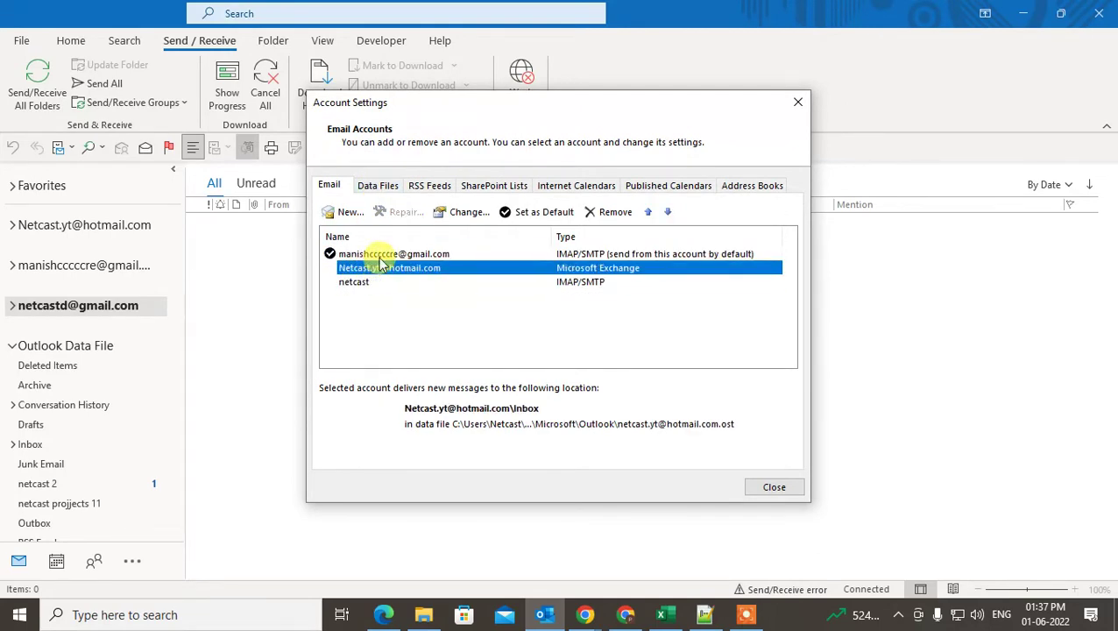
{"action": "left_click", "coordinate": [375, 254]}
{"action": "left_click", "coordinate": [388, 268]}
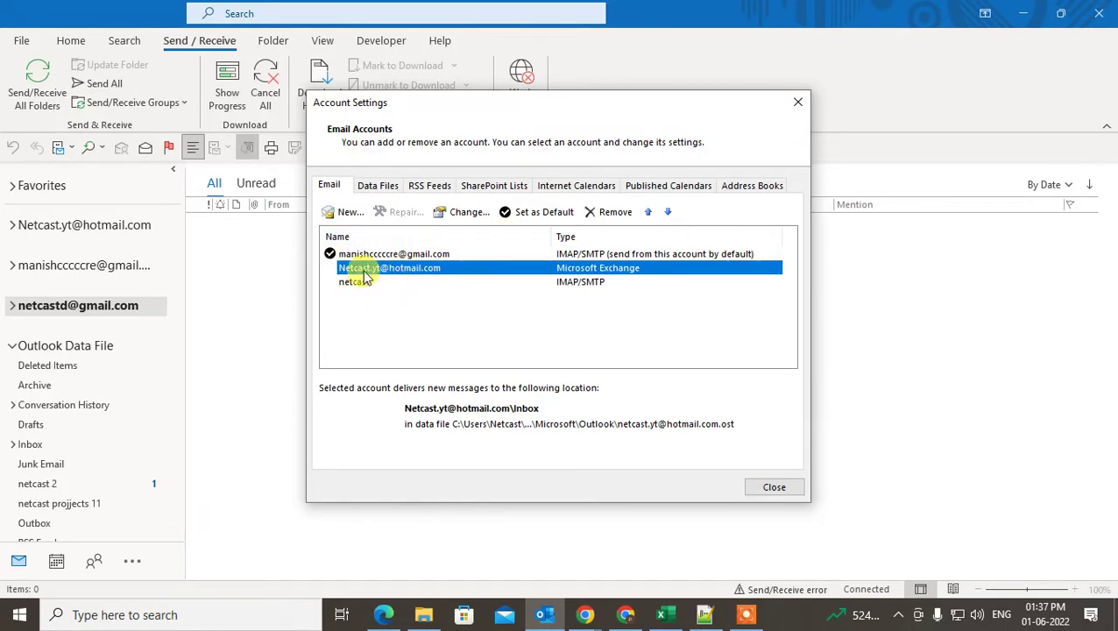
{"action": "left_click", "coordinate": [534, 211]}
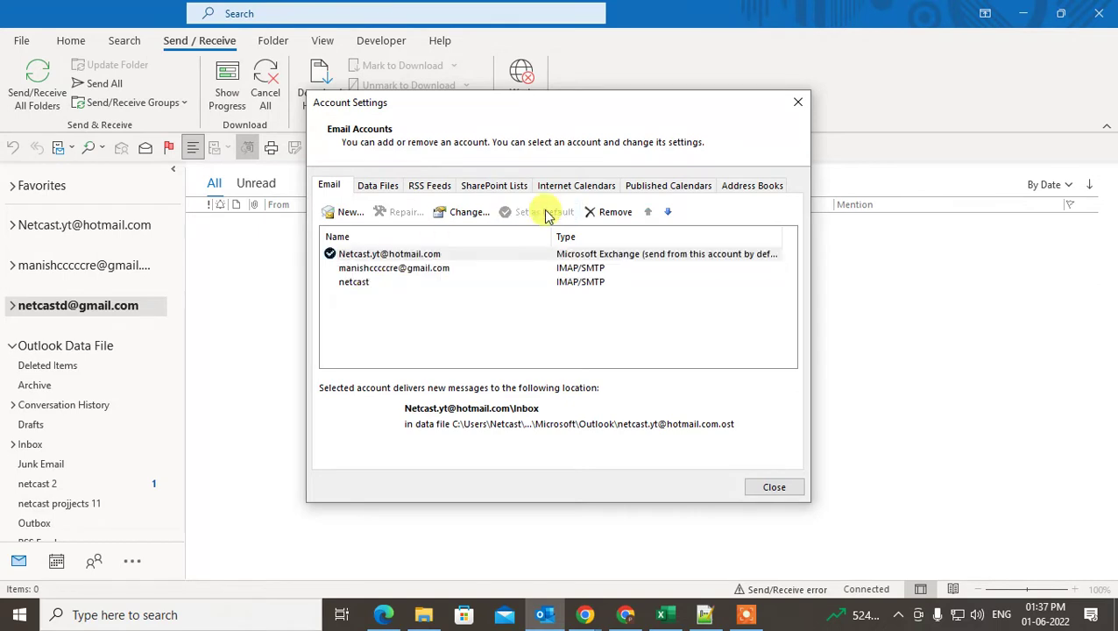
- Select the Gmail IMAP account in the accounts list
{"action": "left_click", "coordinate": [368, 268]}
{"action": "left_click", "coordinate": [346, 281]}
{"action": "left_click", "coordinate": [362, 267]}
{"action": "left_click", "coordinate": [346, 213]}
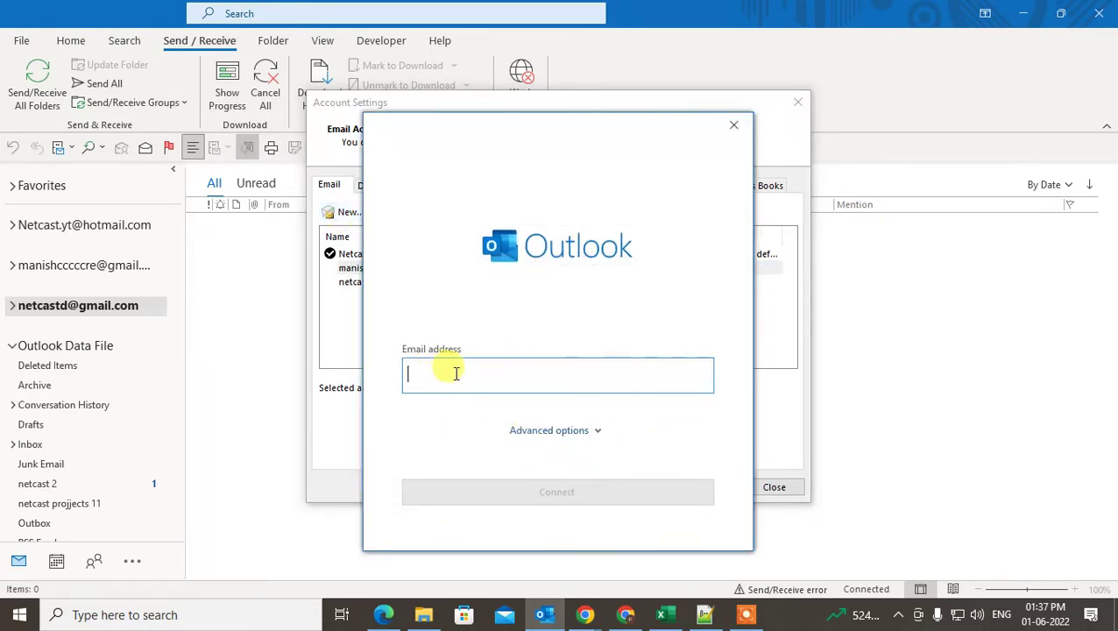
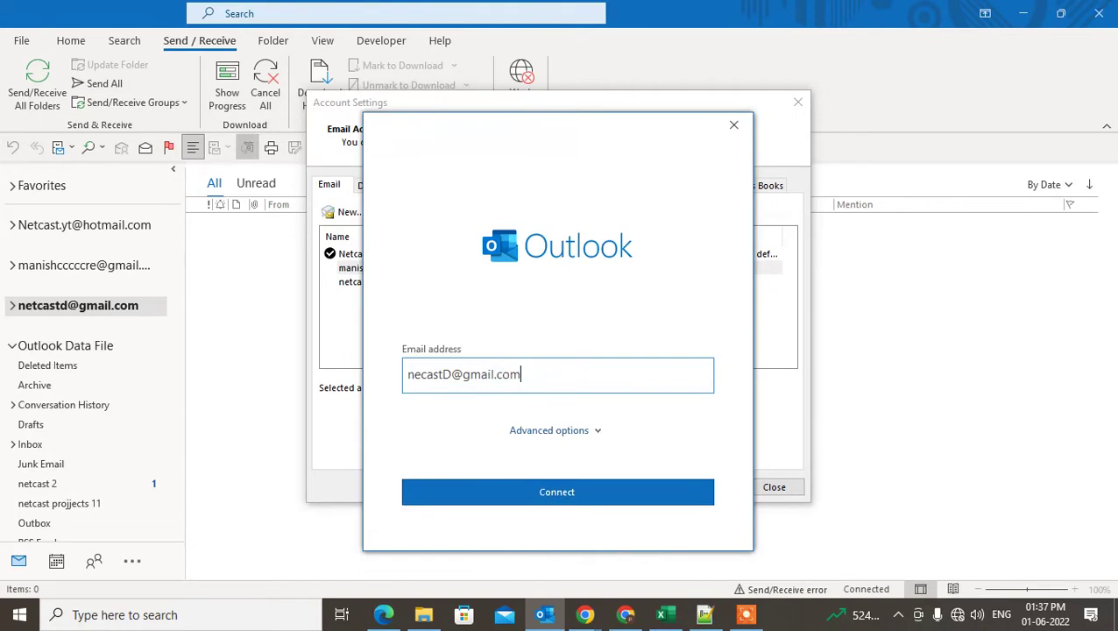
{"action": "left_click", "coordinate": [588, 479]}
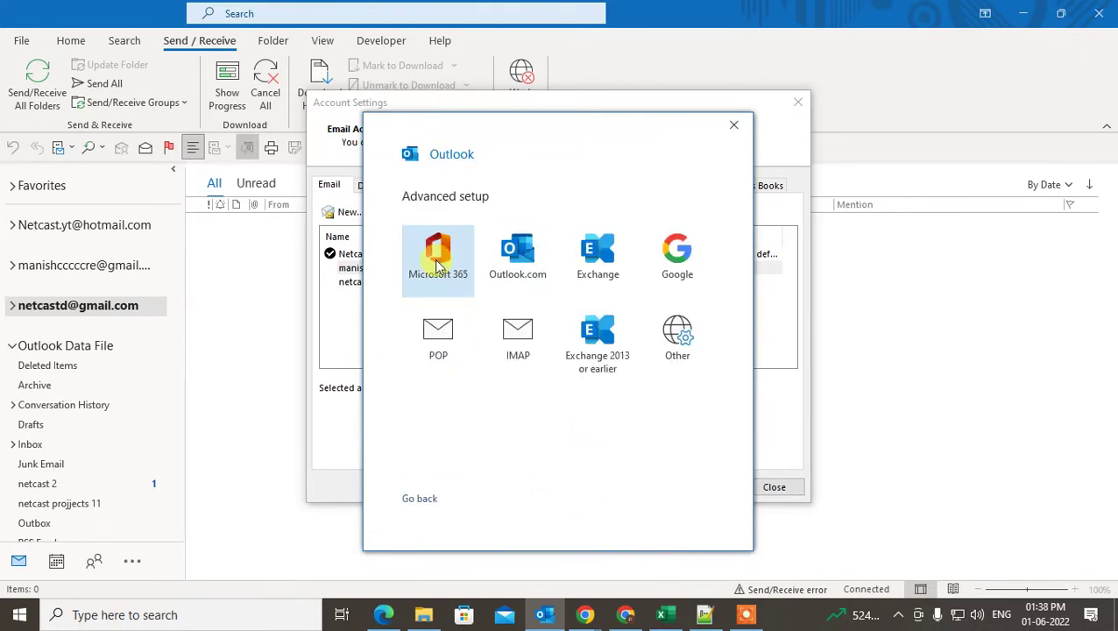
{"action": "left_click", "coordinate": [429, 498]}
{"action": "left_click", "coordinate": [481, 376]}
{"action": "key", "text": "ctrl+a"}
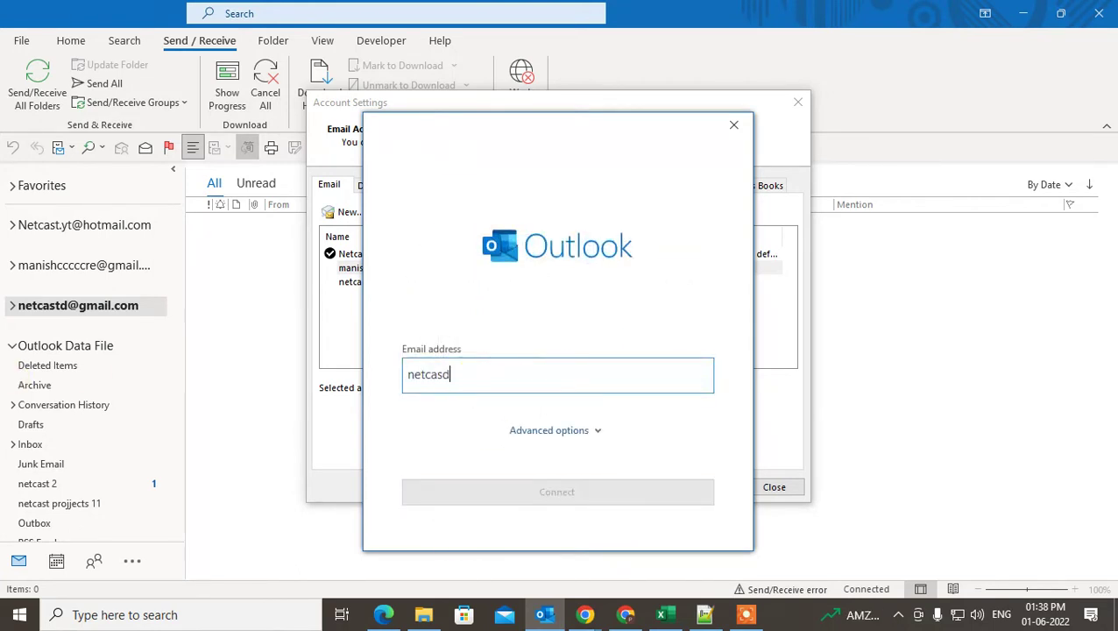
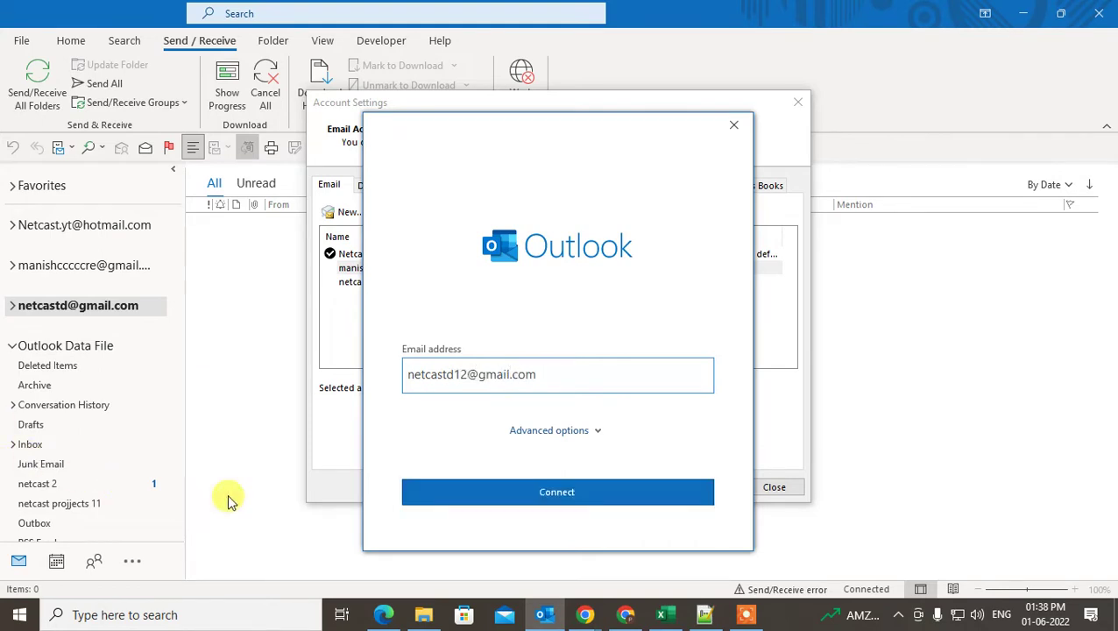
{"action": "left_click", "coordinate": [482, 496]}
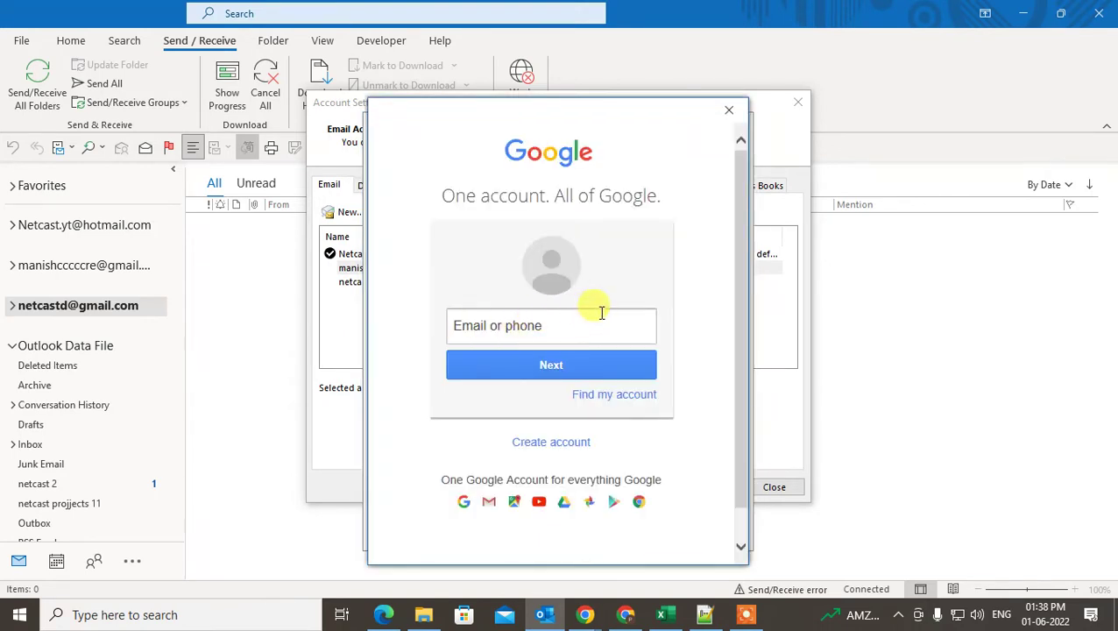
{"action": "left_click", "coordinate": [504, 328]}
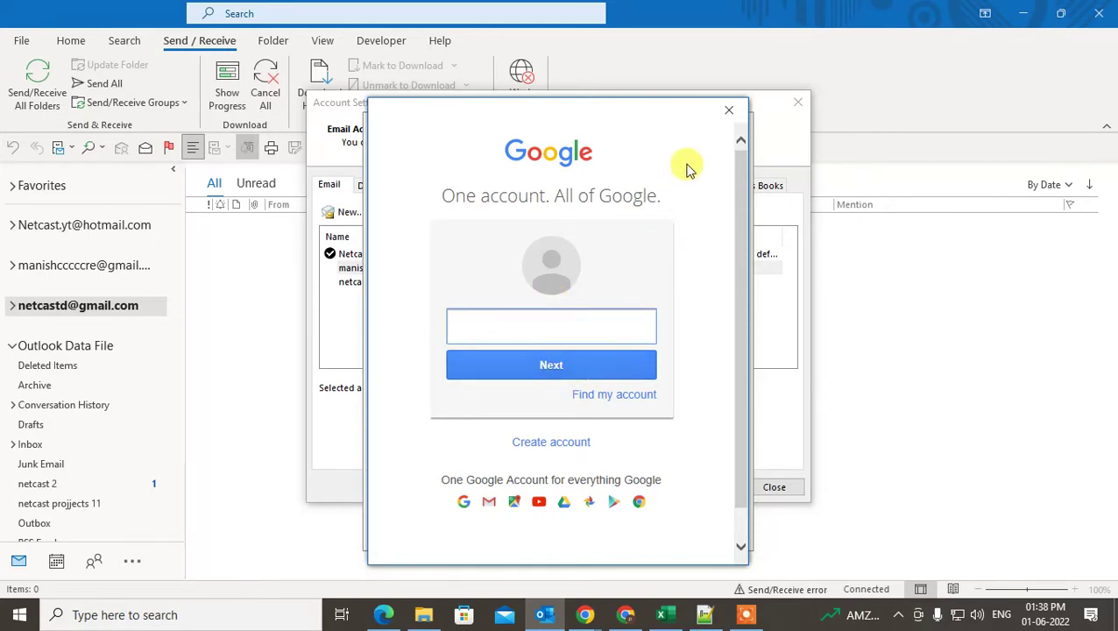
{"action": "left_click", "coordinate": [732, 109]}
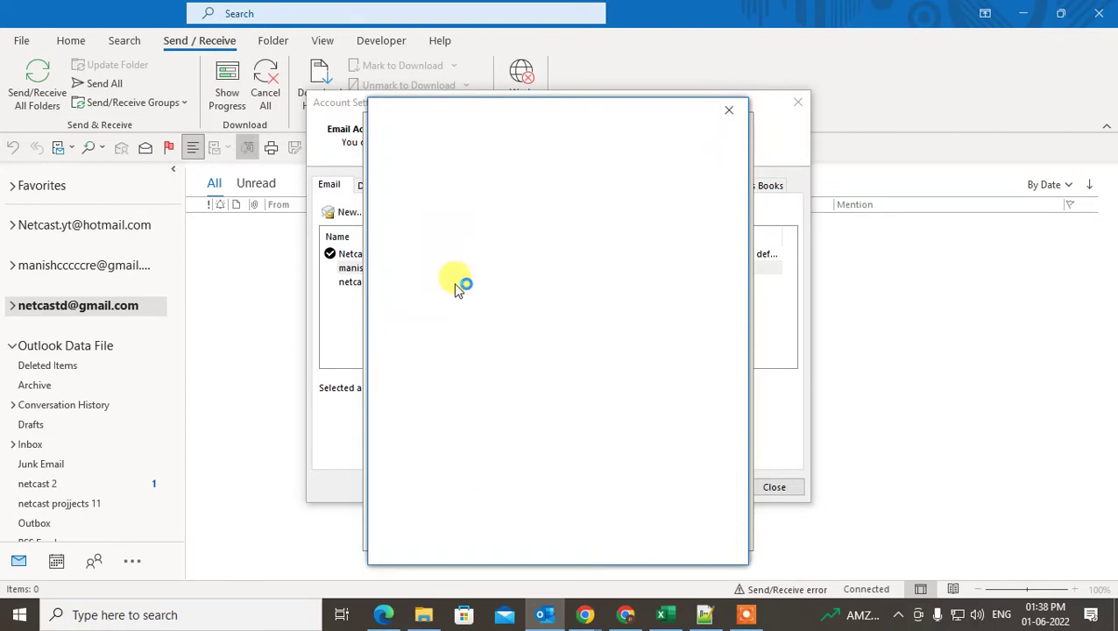
{"action": "left_click", "coordinate": [734, 112]}
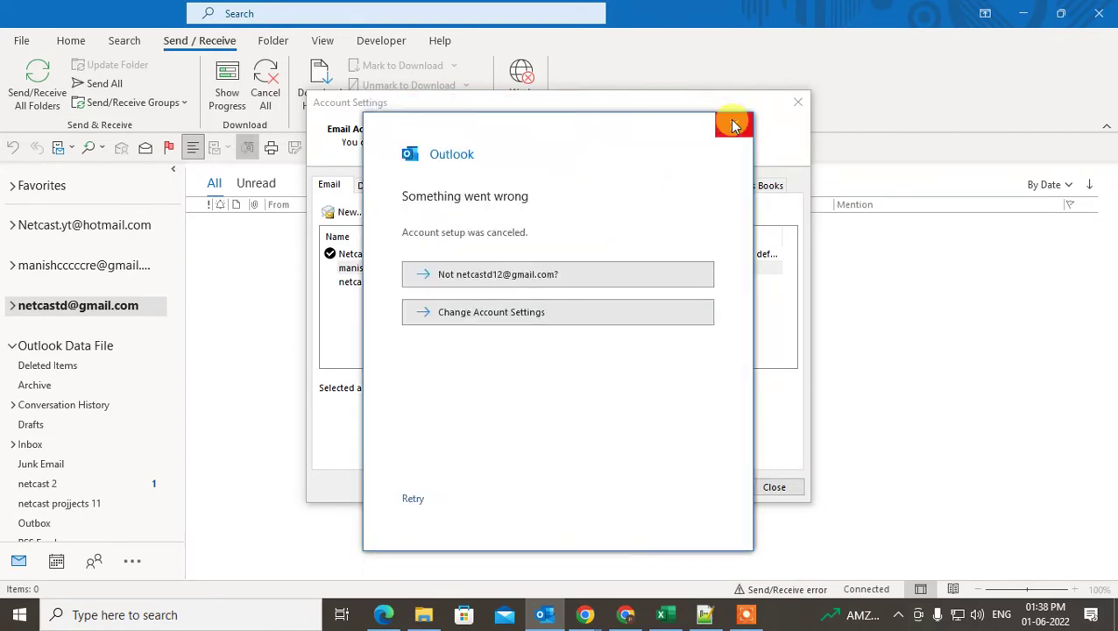
{"action": "left_click", "coordinate": [732, 116]}
{"action": "left_click", "coordinate": [346, 212]}
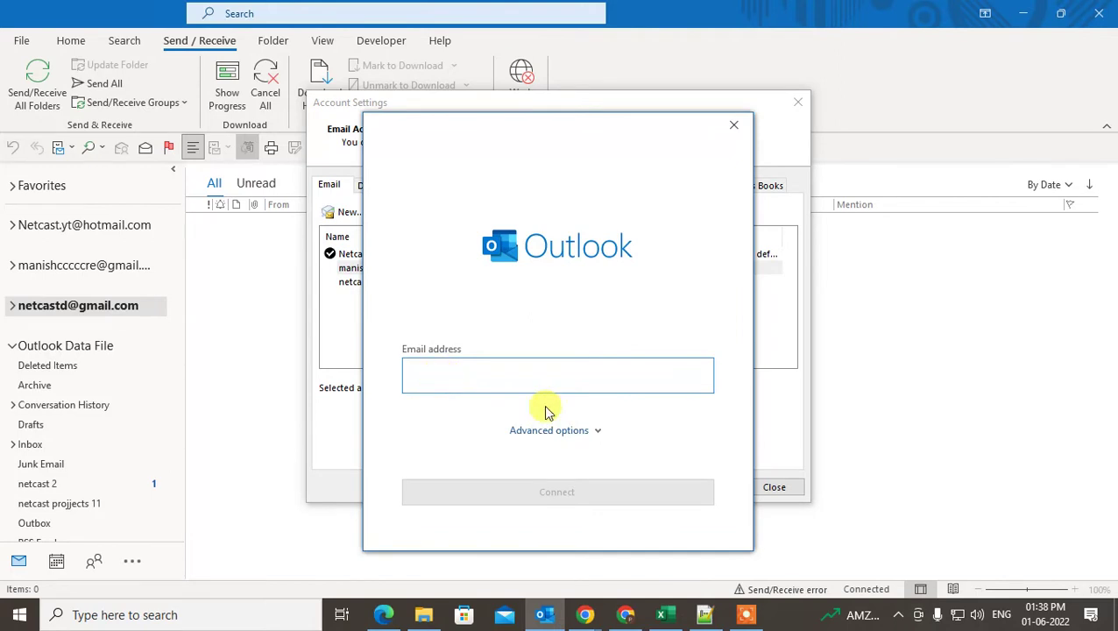
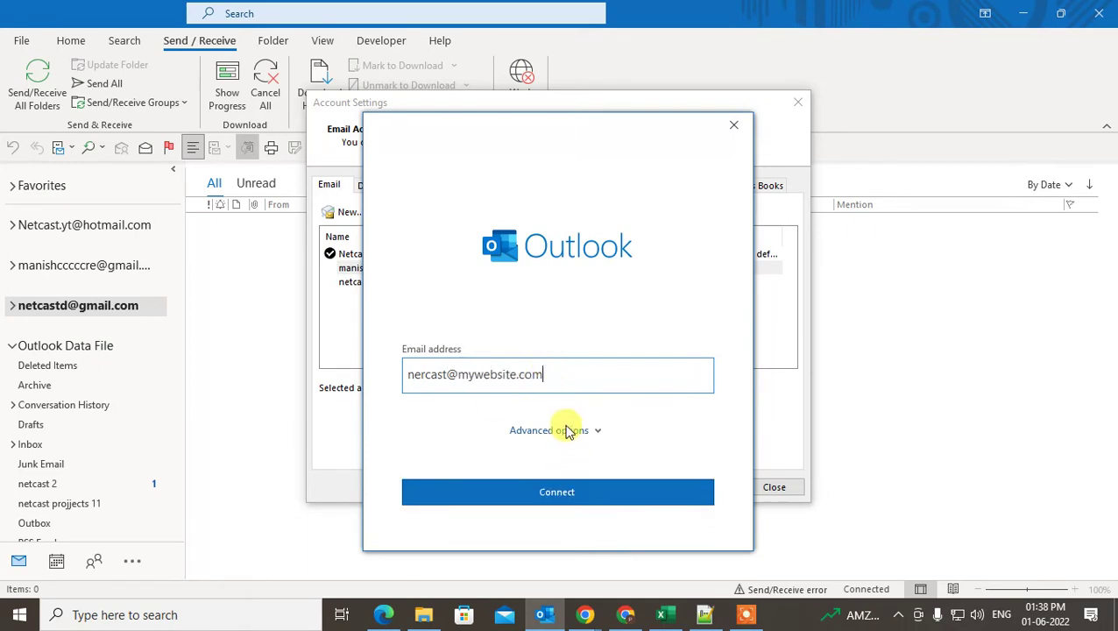
{"action": "left_click", "coordinate": [568, 429]}
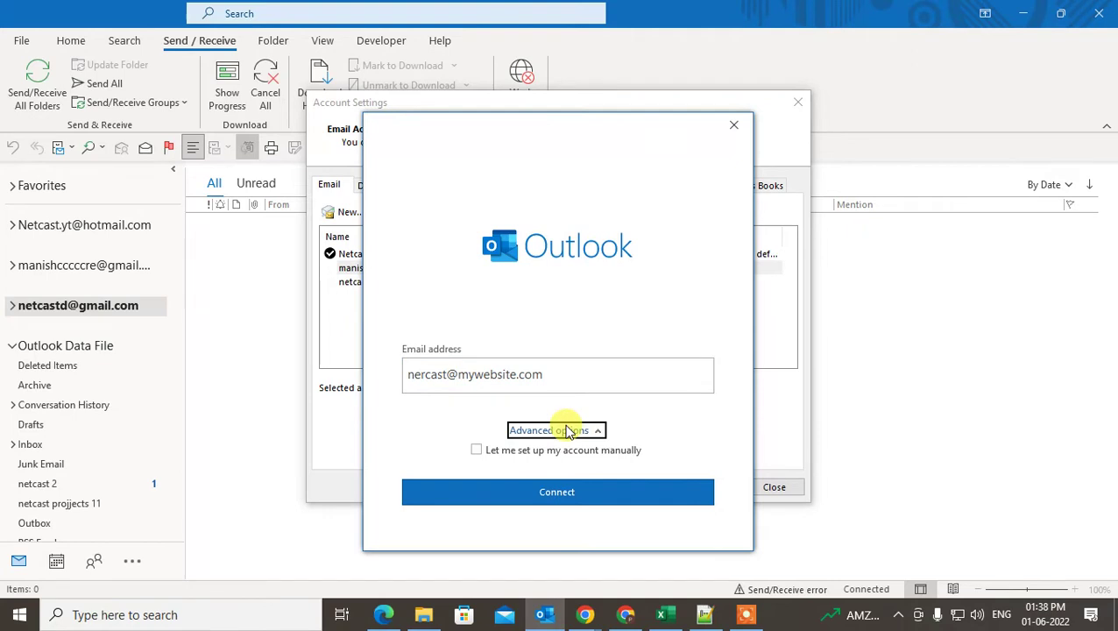
{"action": "left_click", "coordinate": [508, 451]}
{"action": "left_click", "coordinate": [583, 490]}
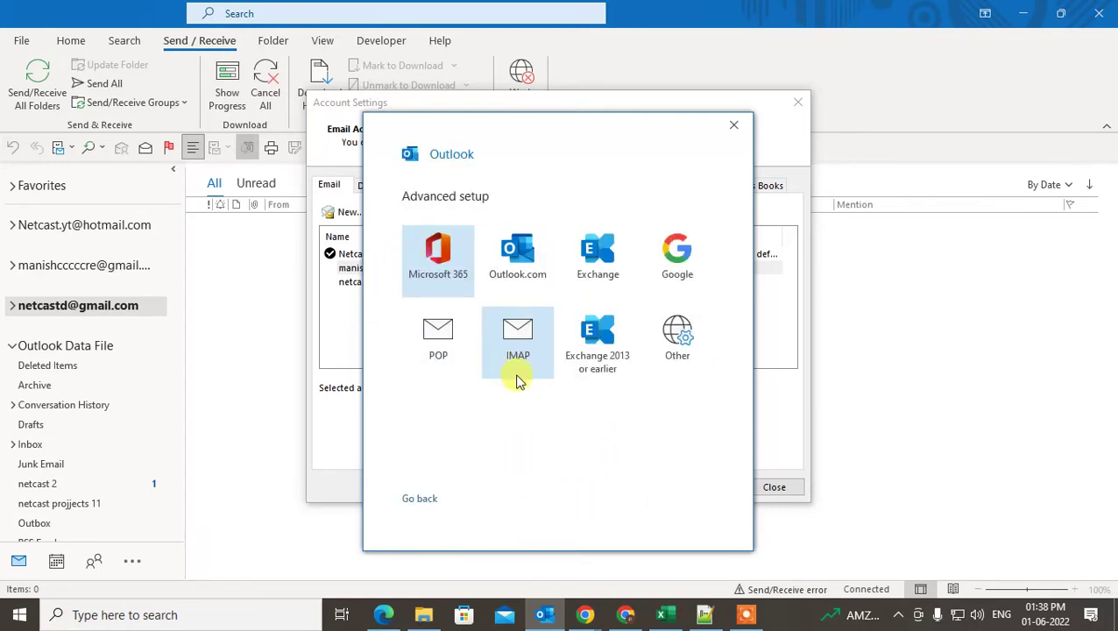
{"action": "left_click", "coordinate": [517, 379]}
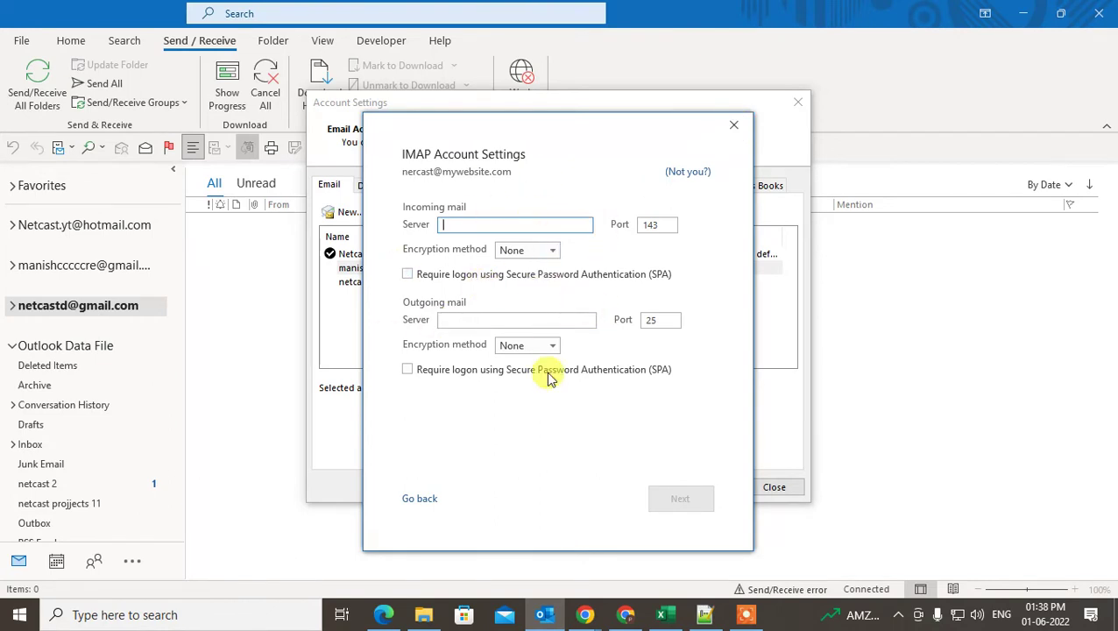
{"action": "left_click_drag", "start_coordinate": [603, 138], "coordinate": [575, 134]}
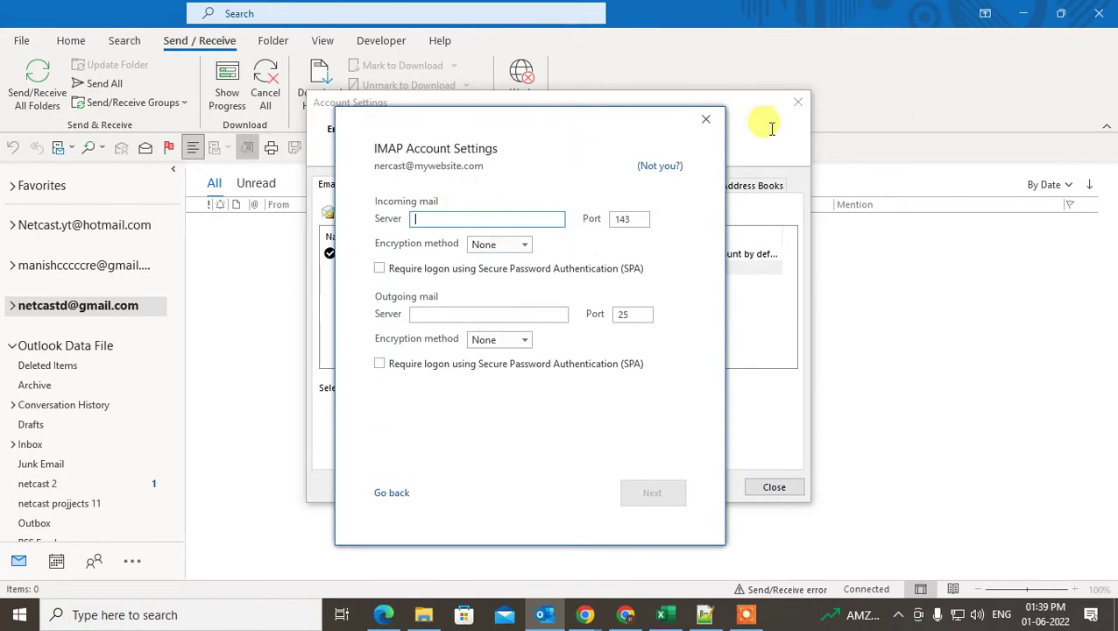
{"action": "left_click", "coordinate": [706, 120]}
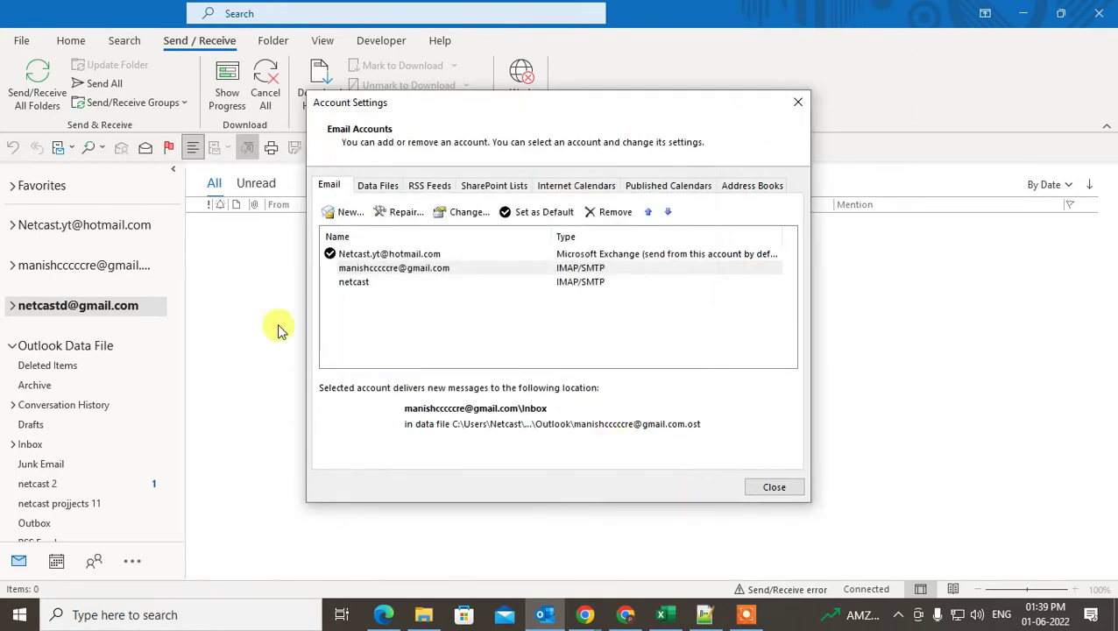
{"action": "left_click", "coordinate": [386, 270]}
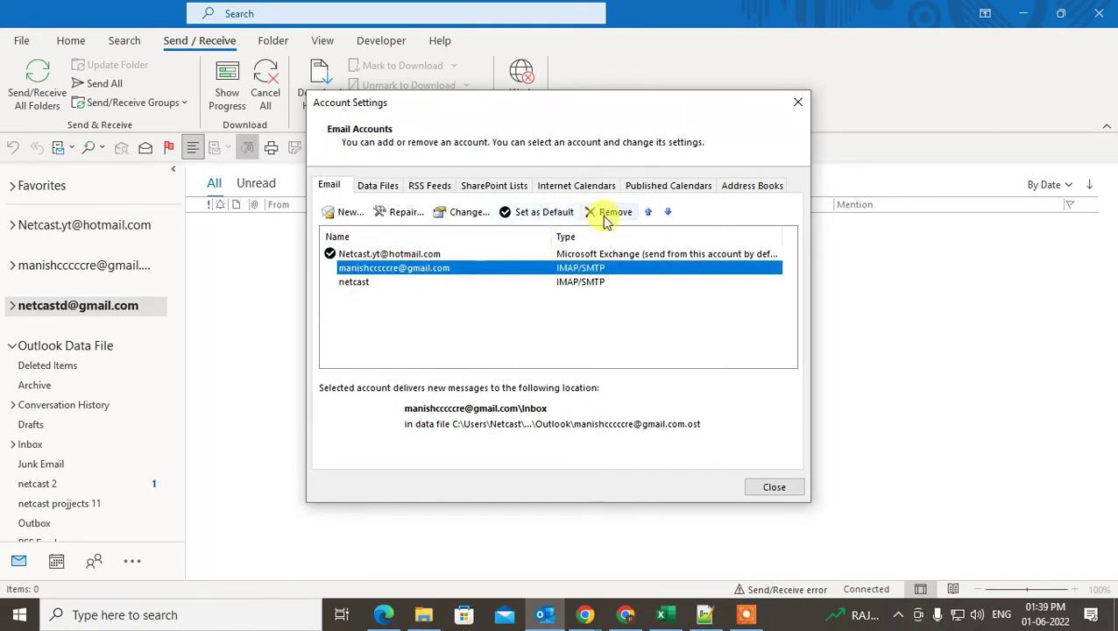
{"action": "left_click", "coordinate": [792, 112]}
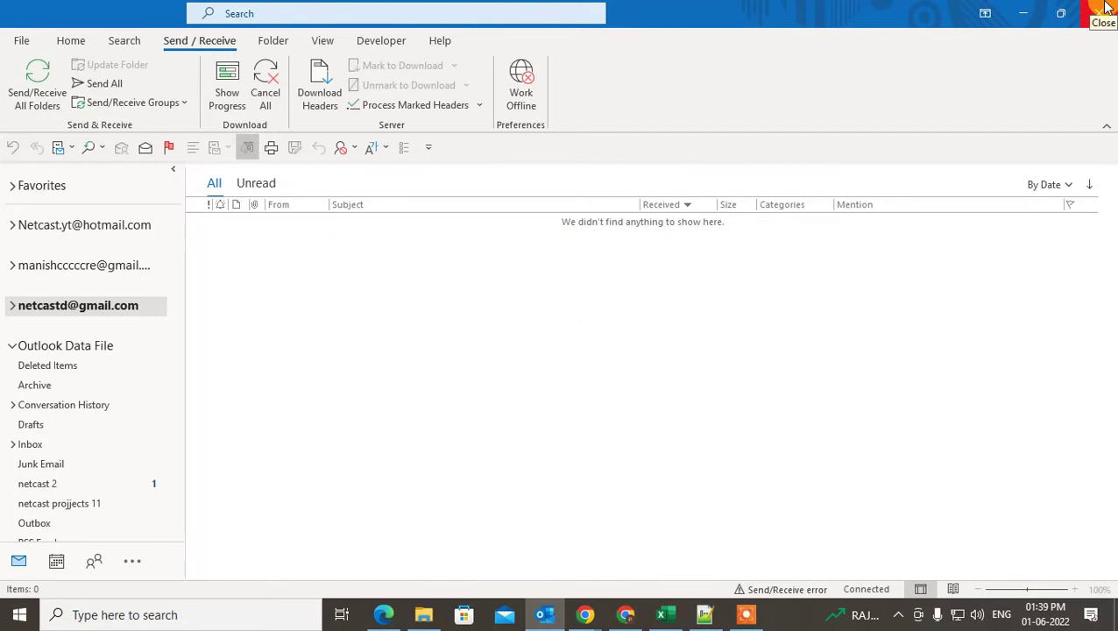
- Open Control Panel from a Start search and view items as small icons
{"action": "left_click", "coordinate": [13, 620]}
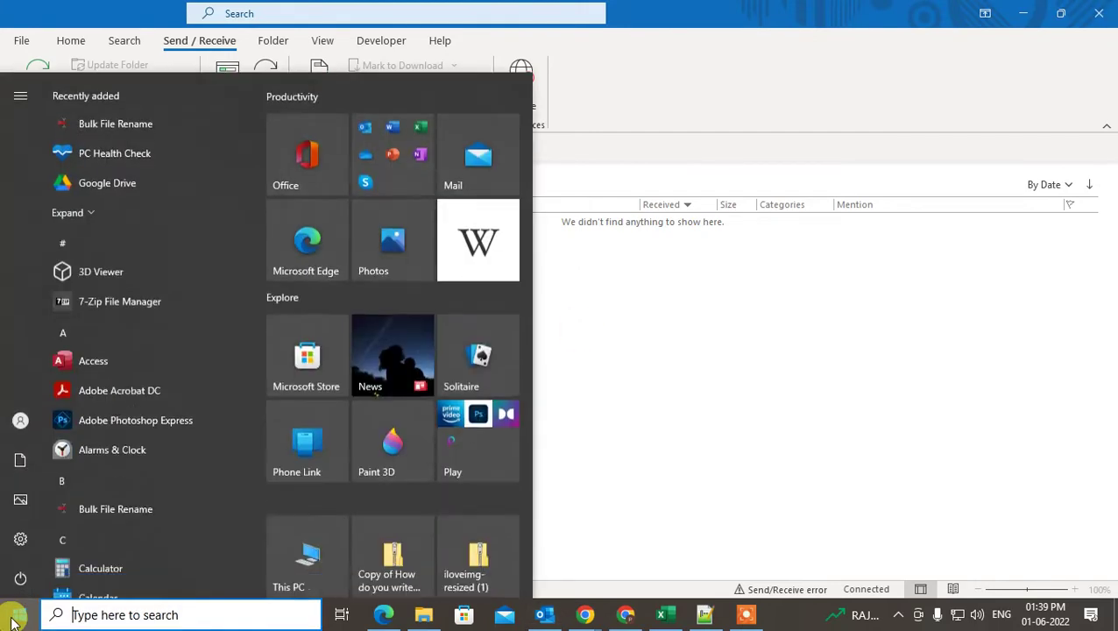
{"action": "left_click", "coordinate": [182, 617]}
{"action": "type", "text": "control"}
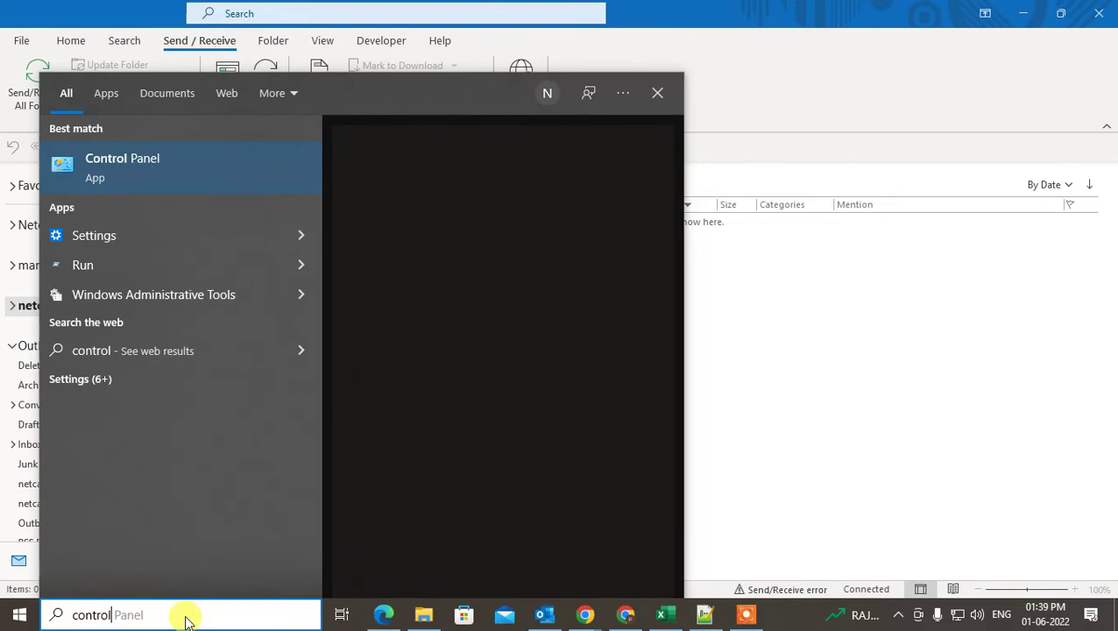
{"action": "left_click", "coordinate": [160, 184]}
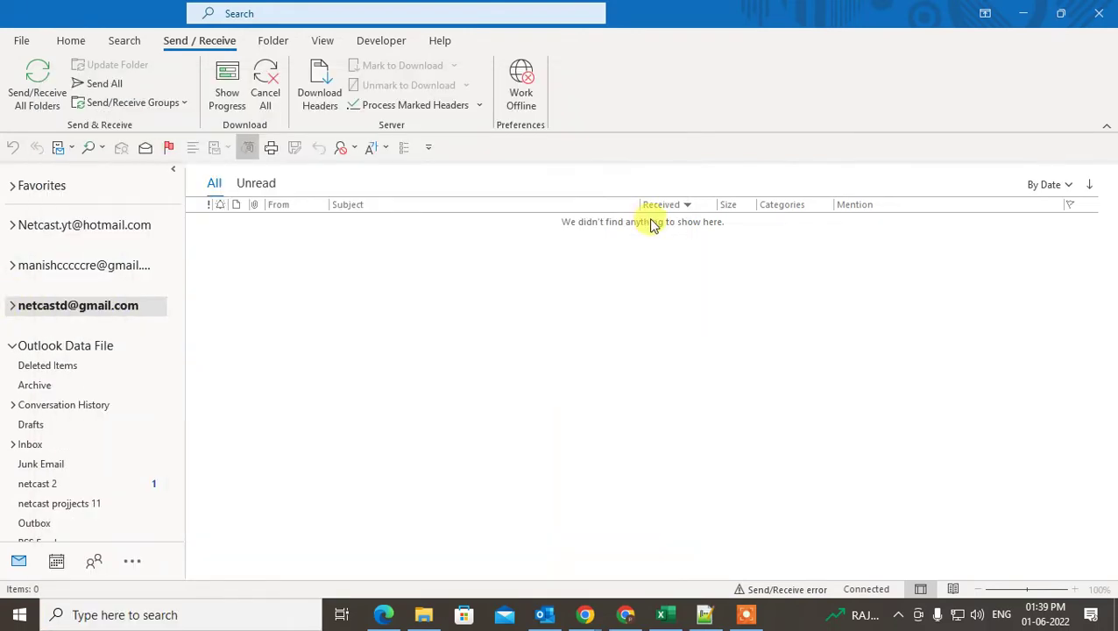
{"action": "left_click", "coordinate": [1013, 84]}
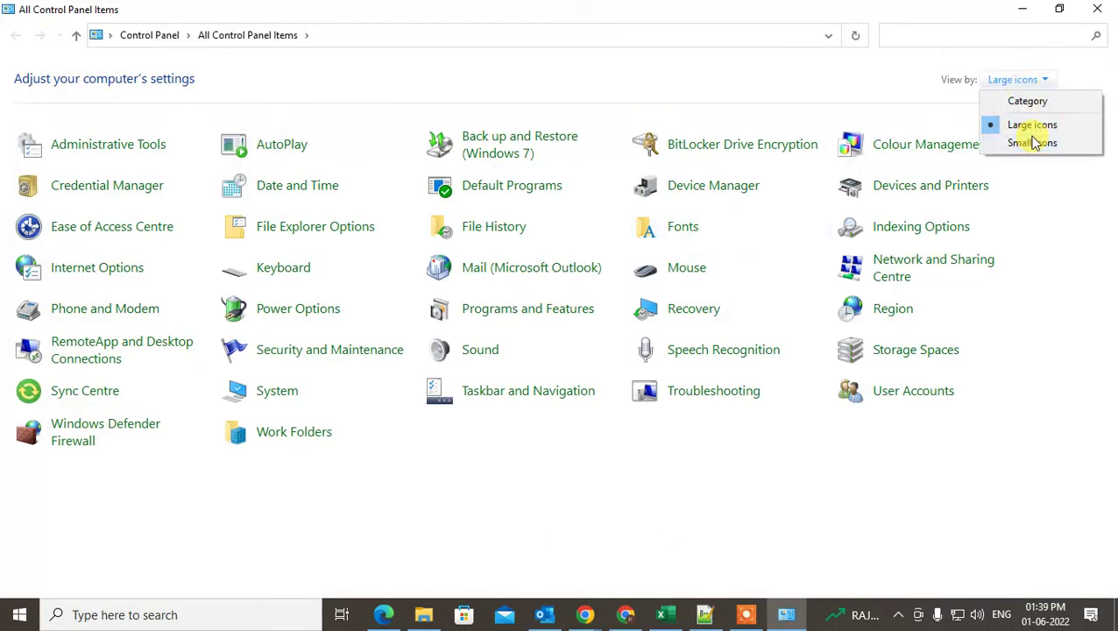
{"action": "left_click", "coordinate": [1030, 142]}
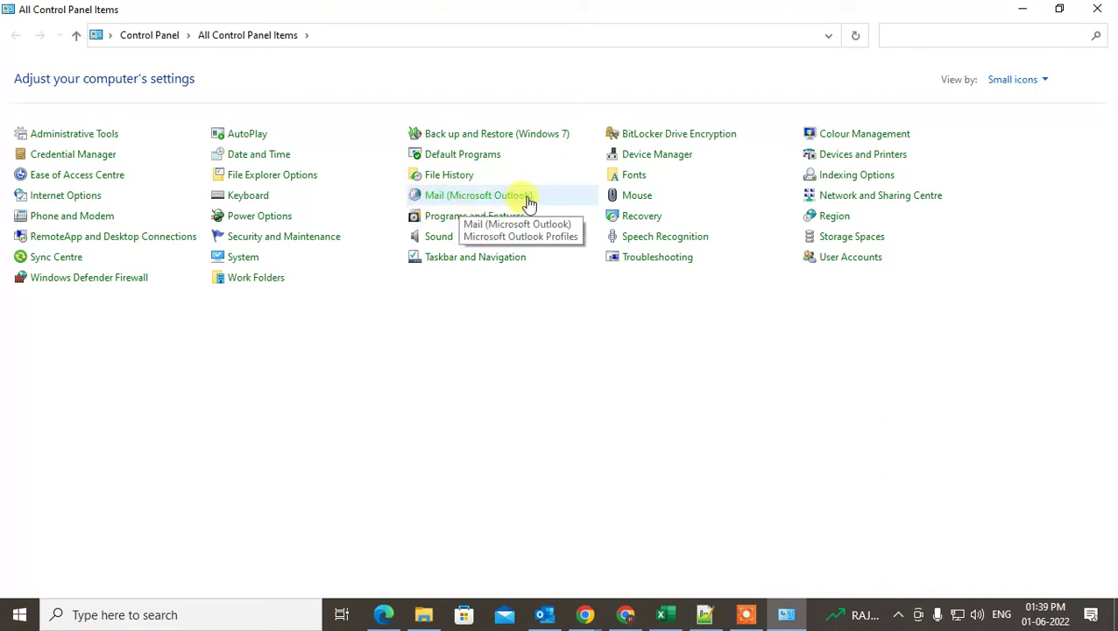
- Filter Control Panel to 'mail' and open the Mail (Microsoft Outlook) setup dialog
{"action": "type", "text": "mail"}
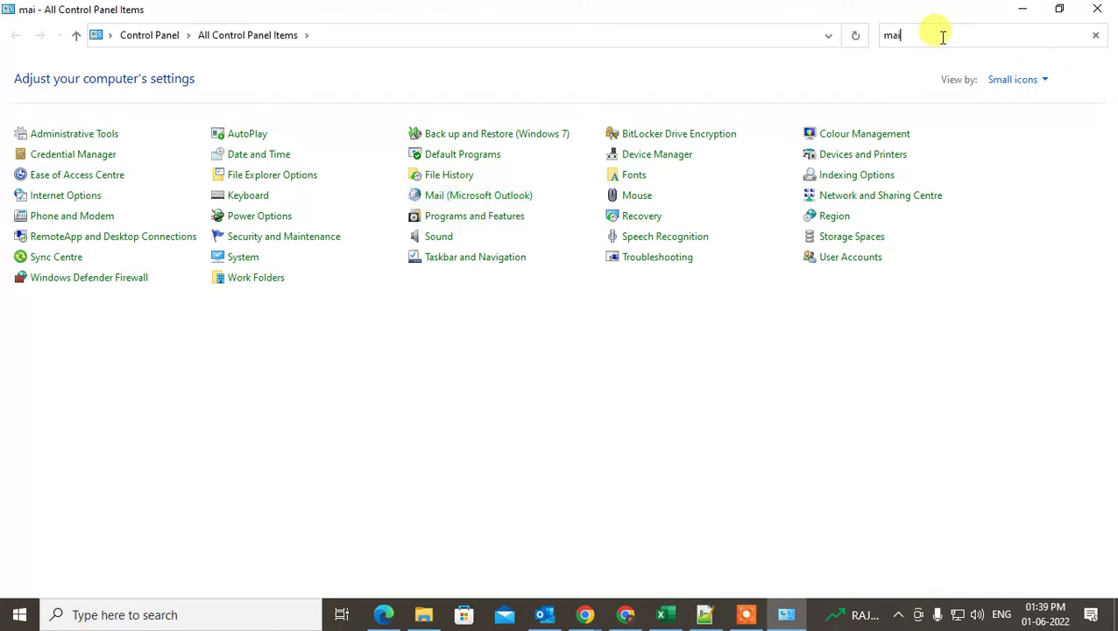
{"action": "left_click", "coordinate": [84, 81]}
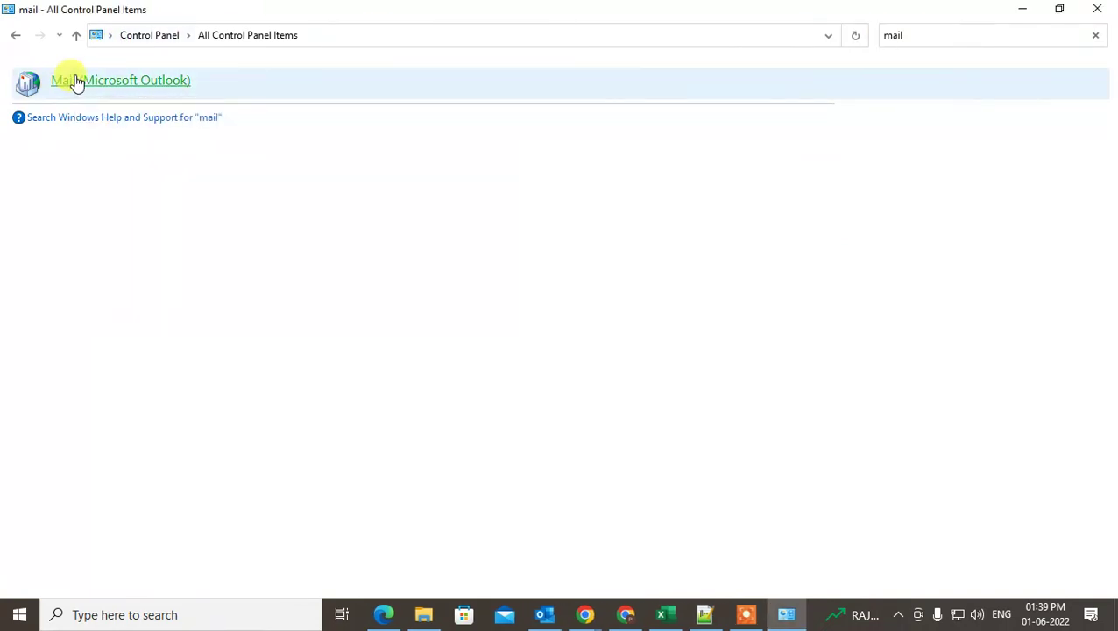
{"action": "left_click", "coordinate": [74, 80]}
{"action": "left_click_drag", "start_coordinate": [302, 133], "coordinate": [547, 150]}
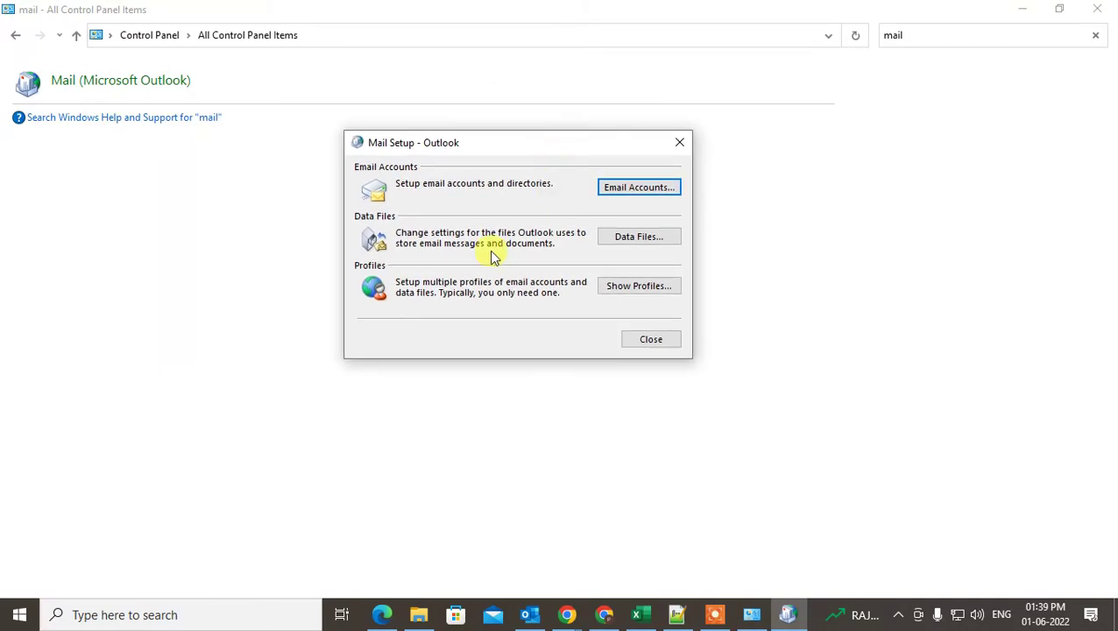
- Review the email accounts and data files, then bring up the mail profiles list
{"action": "left_click", "coordinate": [656, 187]}
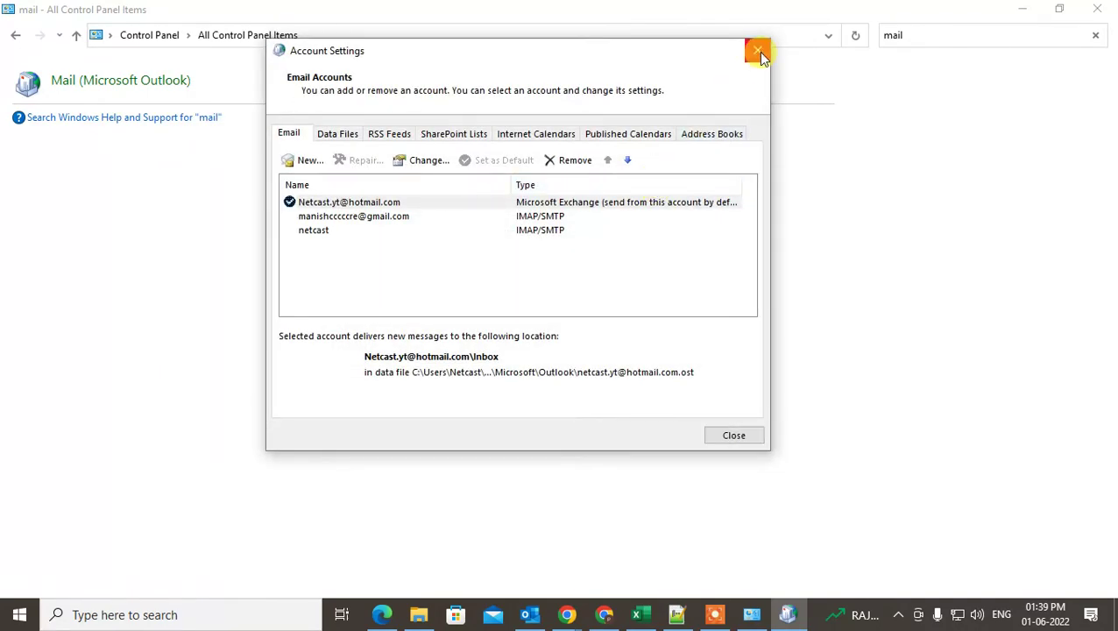
{"action": "left_click", "coordinate": [753, 45]}
{"action": "left_click", "coordinate": [647, 235]}
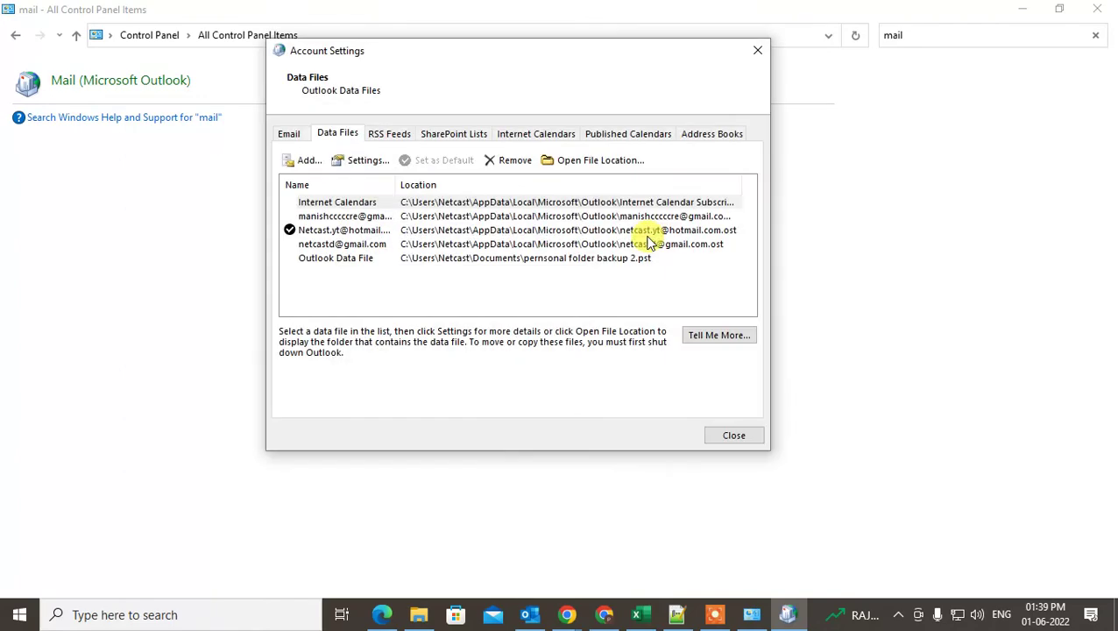
{"action": "left_click", "coordinate": [761, 55]}
{"action": "left_click", "coordinate": [631, 289]}
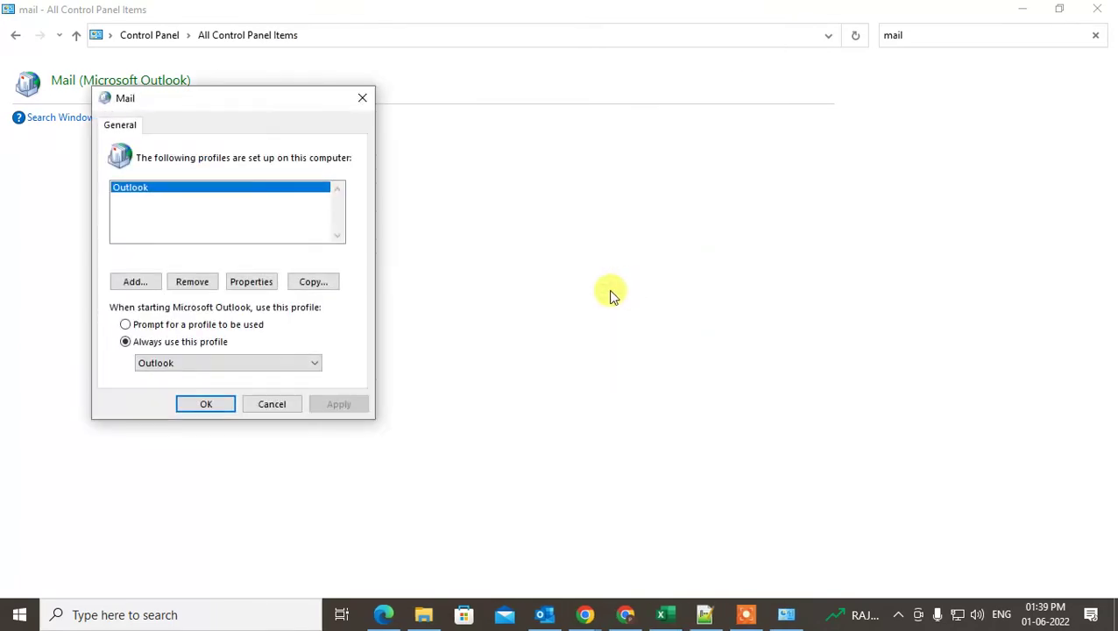
{"action": "left_click_drag", "start_coordinate": [211, 119], "coordinate": [439, 143]}
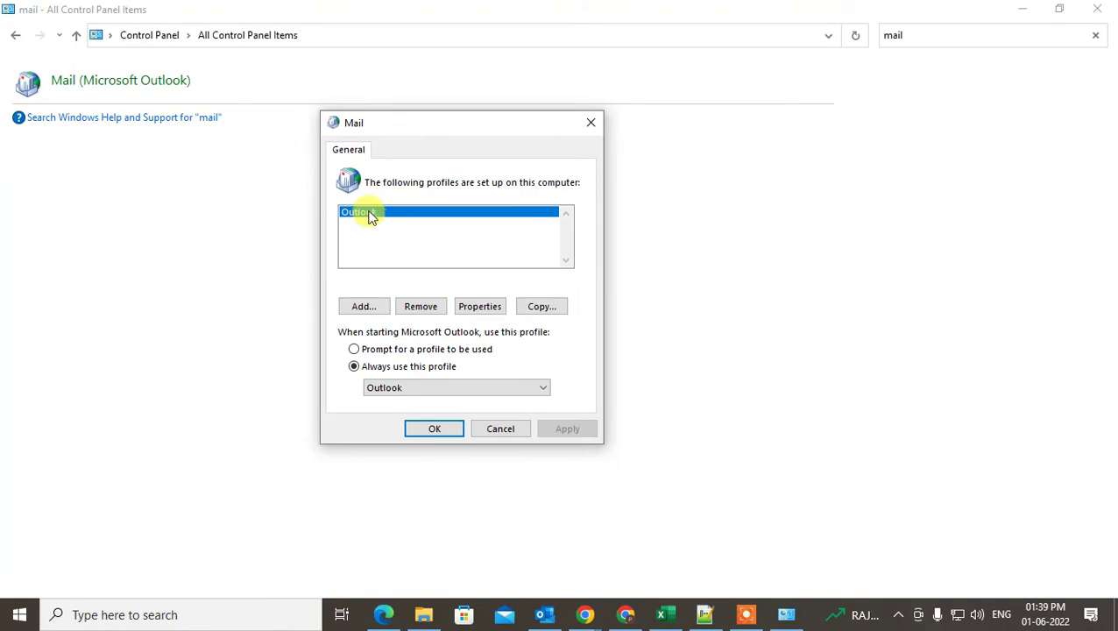
- Close the Outlook window and begin adding a new mail profile
{"action": "left_click", "coordinate": [544, 613]}
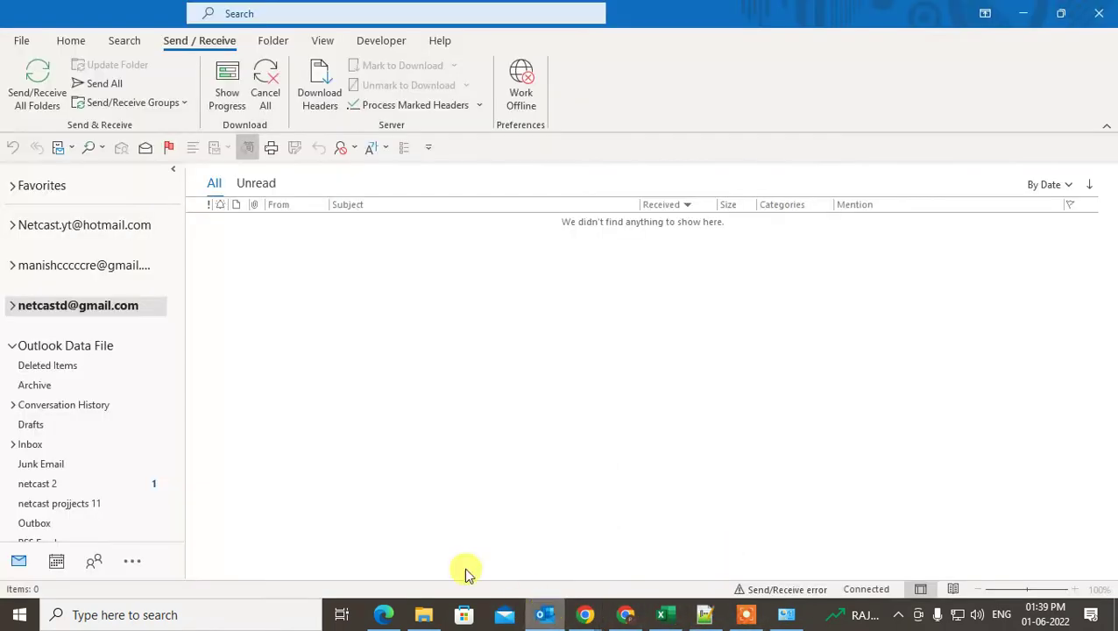
{"action": "left_click", "coordinate": [1029, 10]}
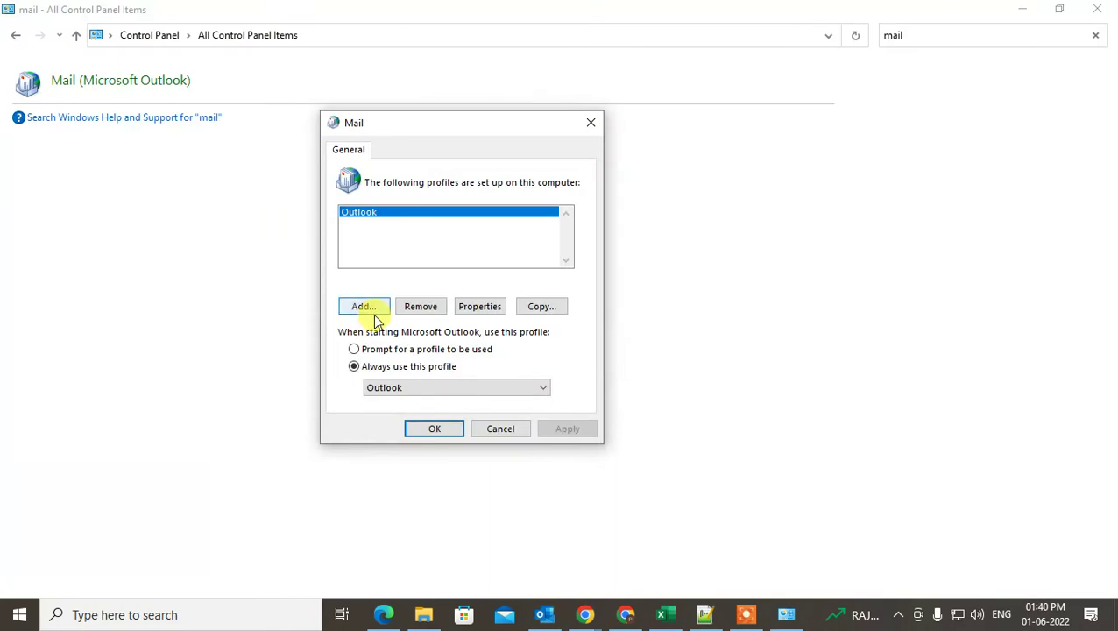
{"action": "left_click", "coordinate": [543, 619]}
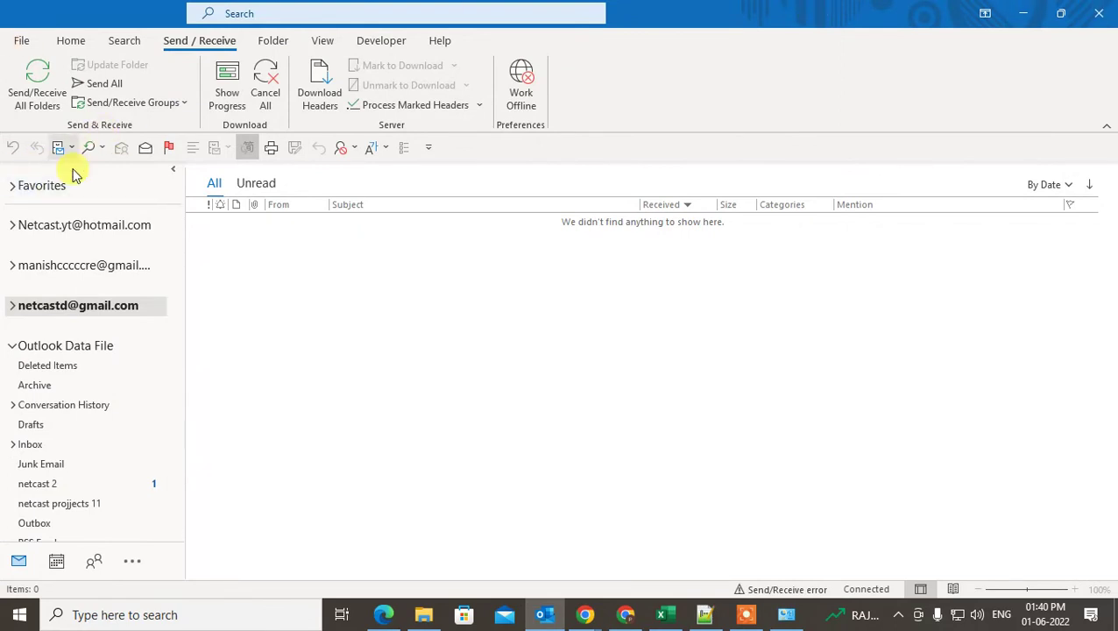
{"action": "left_click", "coordinate": [1104, 13]}
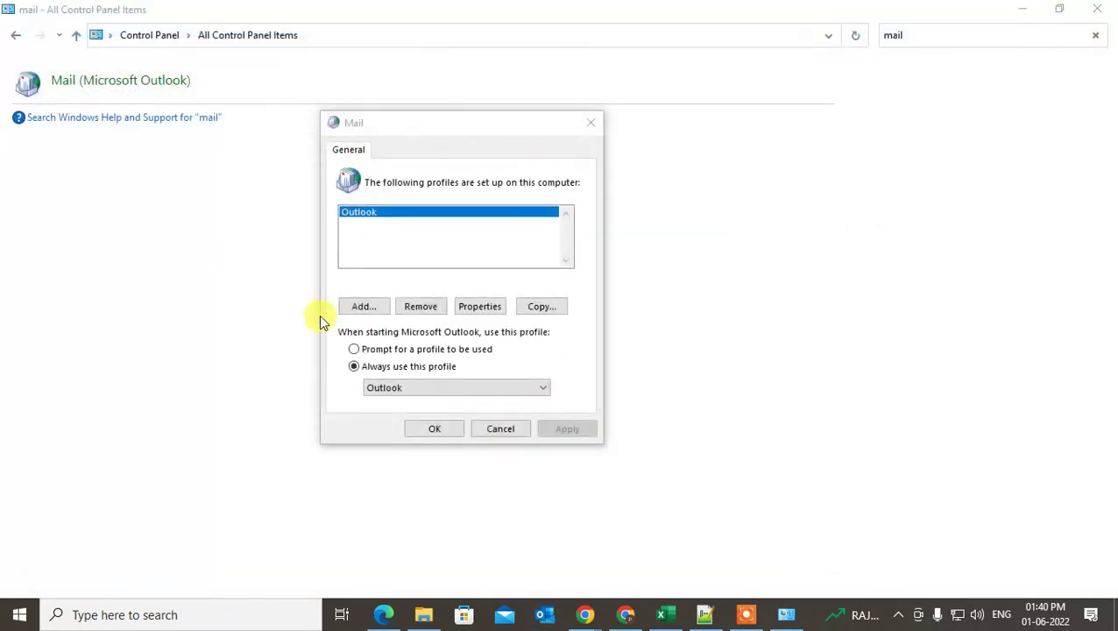
{"action": "left_click", "coordinate": [363, 308]}
- Create the profile 'outlook new account' without setting up an email account
{"action": "type", "text": "outlook new account"}
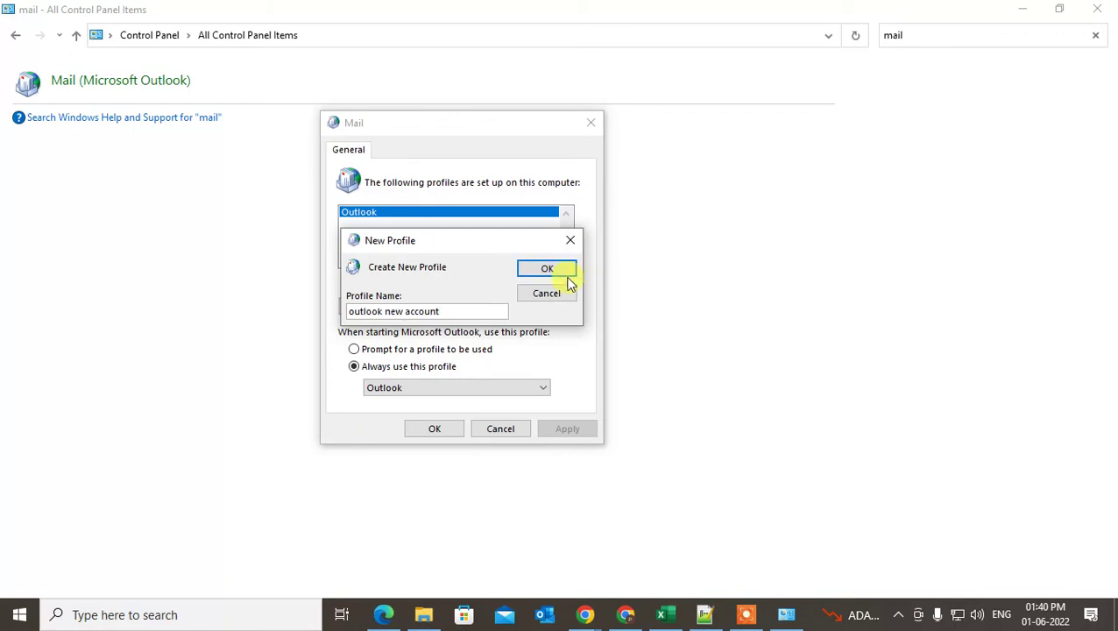
{"action": "left_click", "coordinate": [547, 268]}
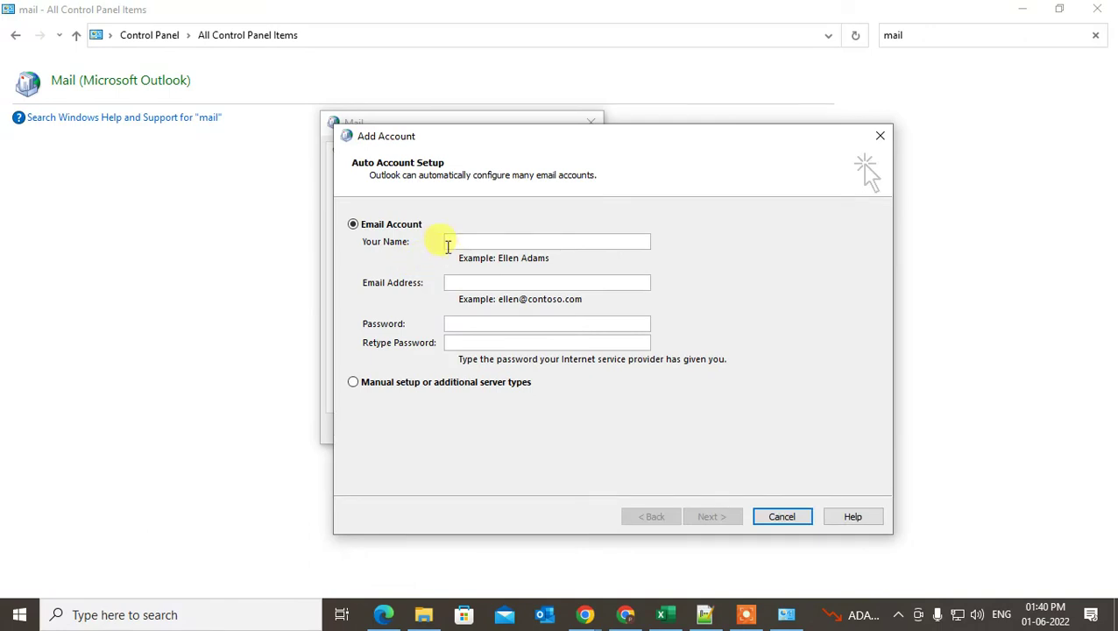
{"action": "type", "text": "outl"}
{"action": "left_click", "coordinate": [784, 516]}
{"action": "left_click", "coordinate": [669, 369]}
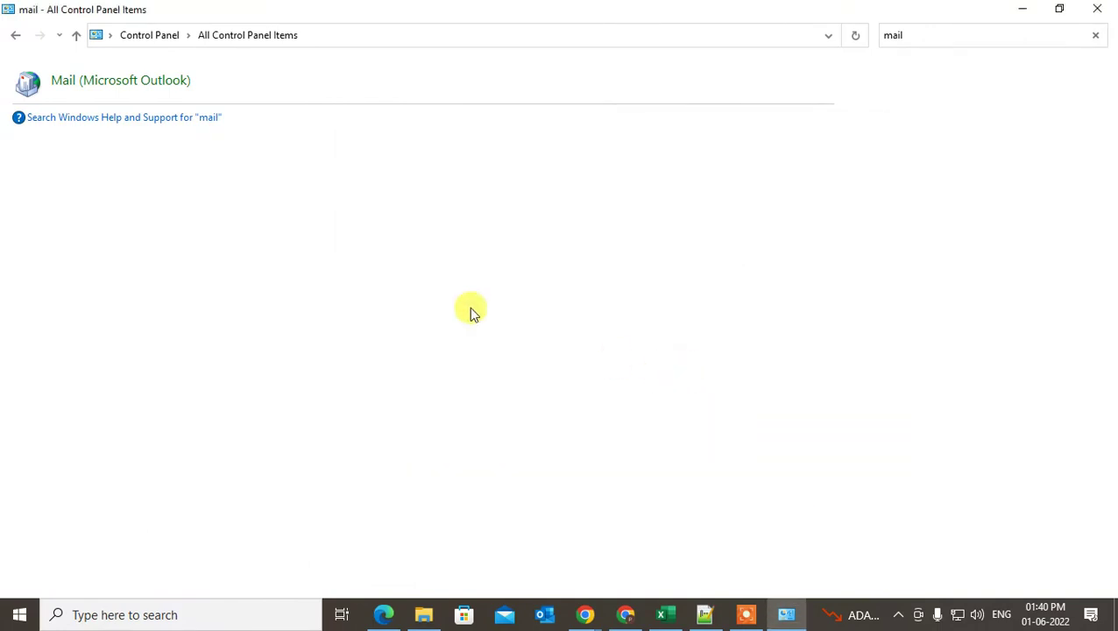
- Set Outlook to prompt for a profile at startup and save the setting
{"action": "left_click", "coordinate": [101, 88]}
{"action": "left_click", "coordinate": [385, 219]}
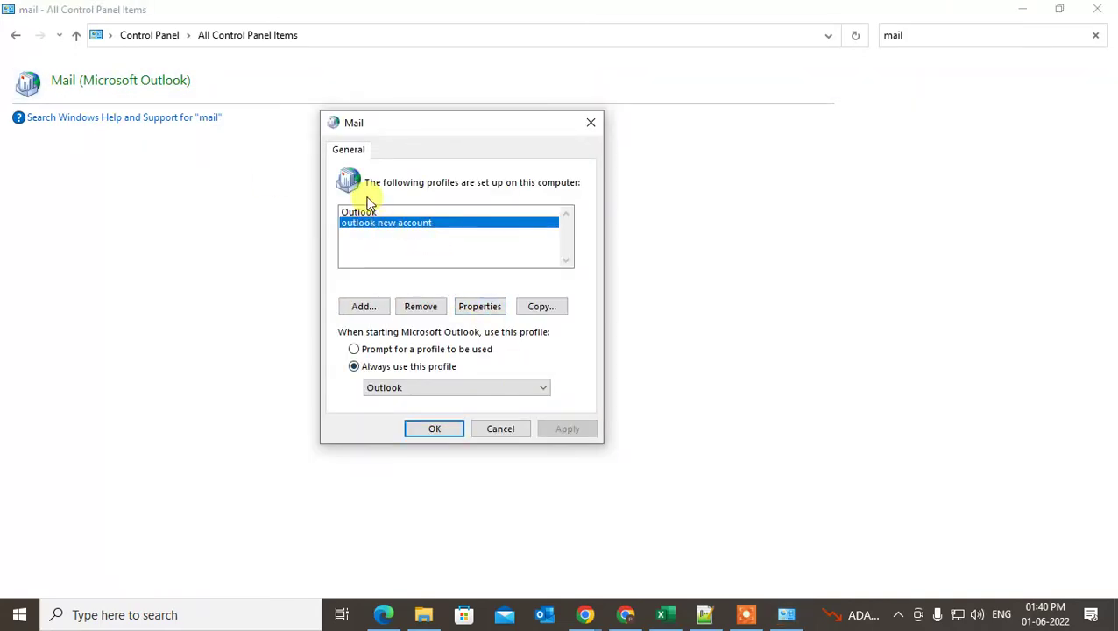
{"action": "left_click", "coordinate": [355, 366]}
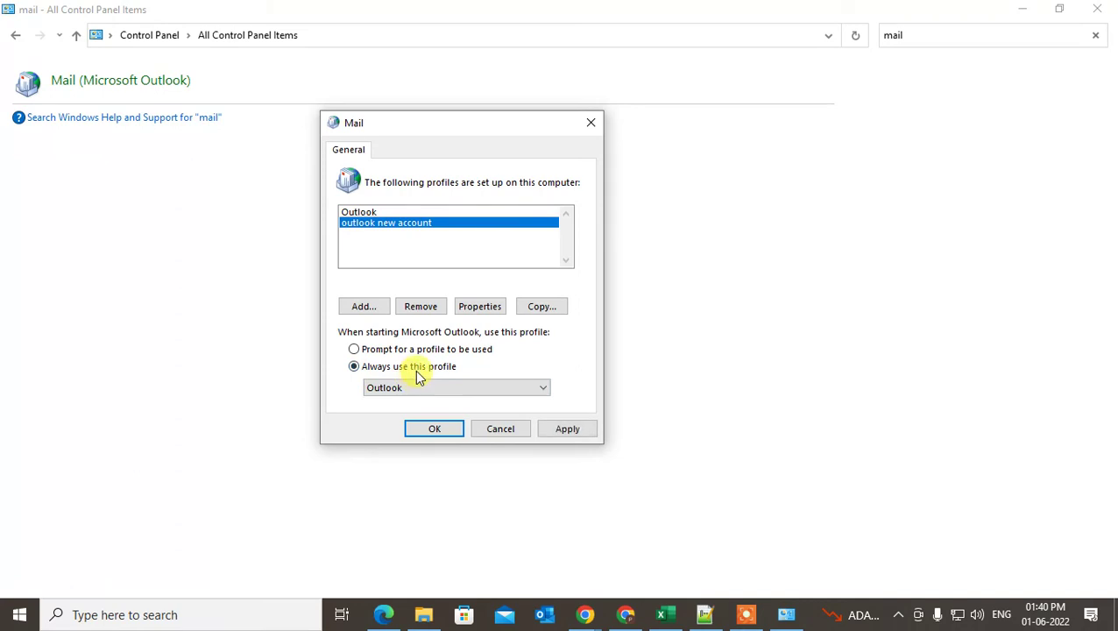
{"action": "left_click", "coordinate": [354, 350]}
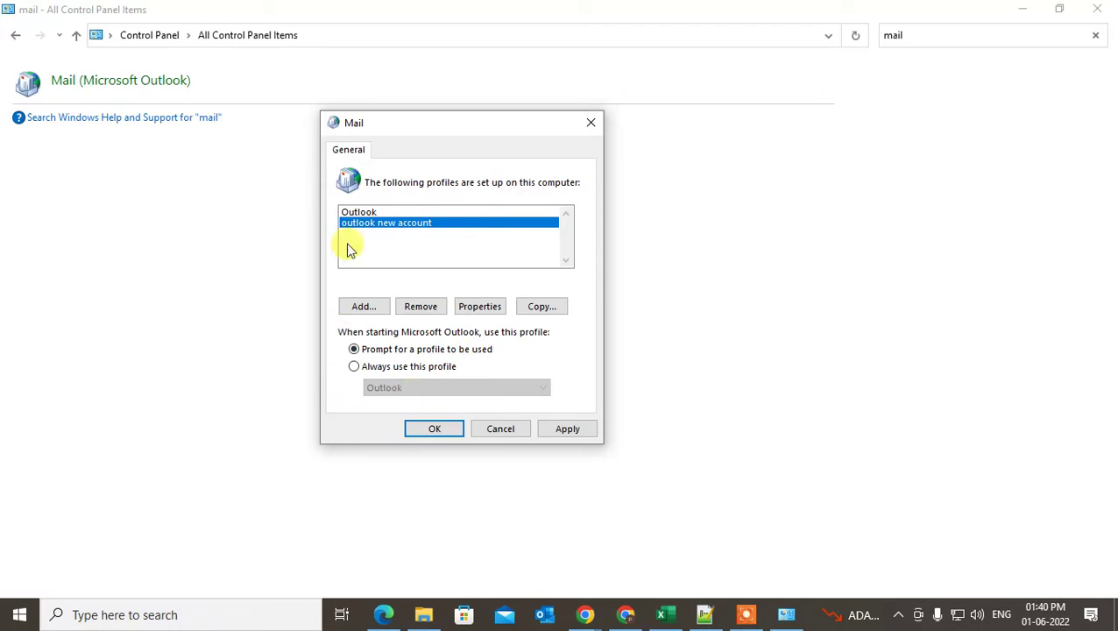
{"action": "left_click", "coordinate": [565, 429]}
{"action": "left_click", "coordinate": [438, 429]}
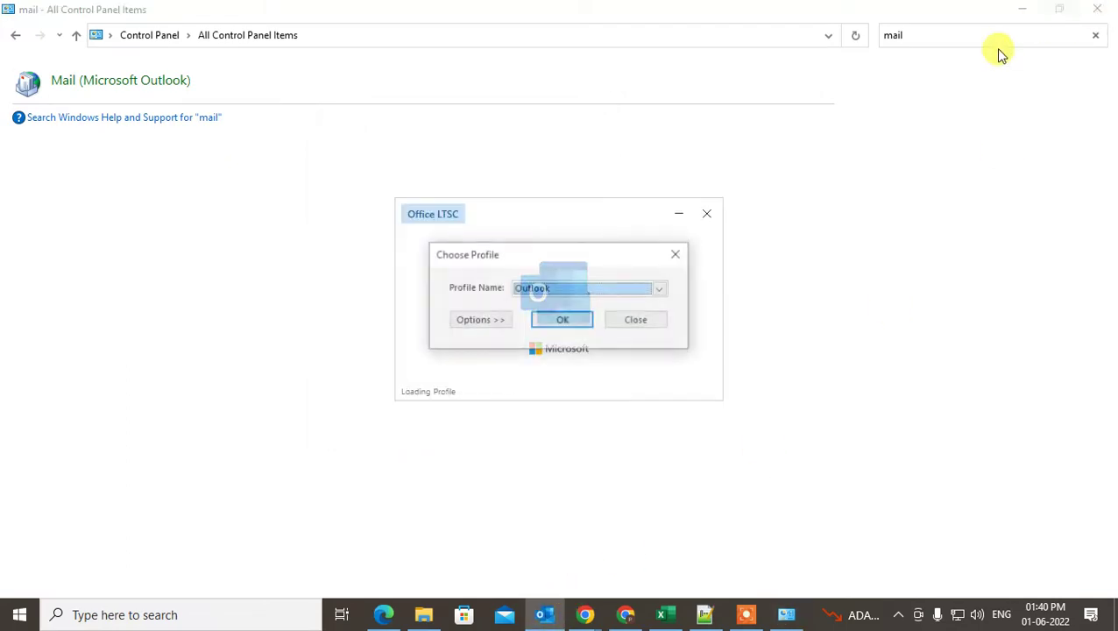
- Start Outlook with the 'Outlook' profile from Choose Profile, then show the desktop
{"action": "left_click_drag", "start_coordinate": [540, 258], "coordinate": [540, 249]}
{"action": "mouse_move", "coordinate": [549, 622]}
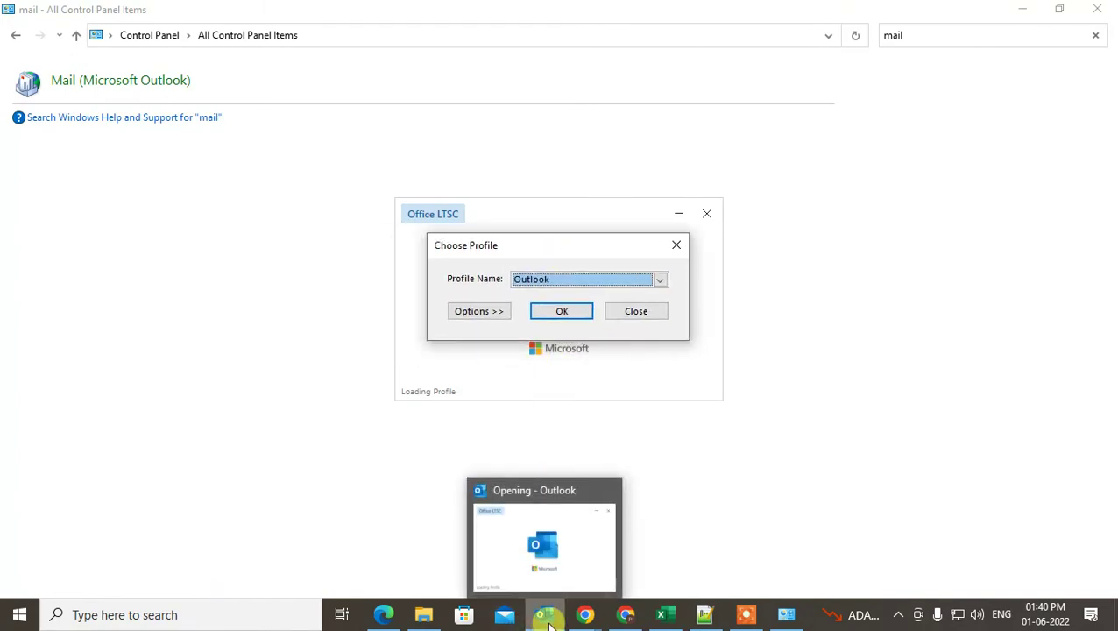
{"action": "left_click_drag", "start_coordinate": [523, 254], "coordinate": [556, 244]}
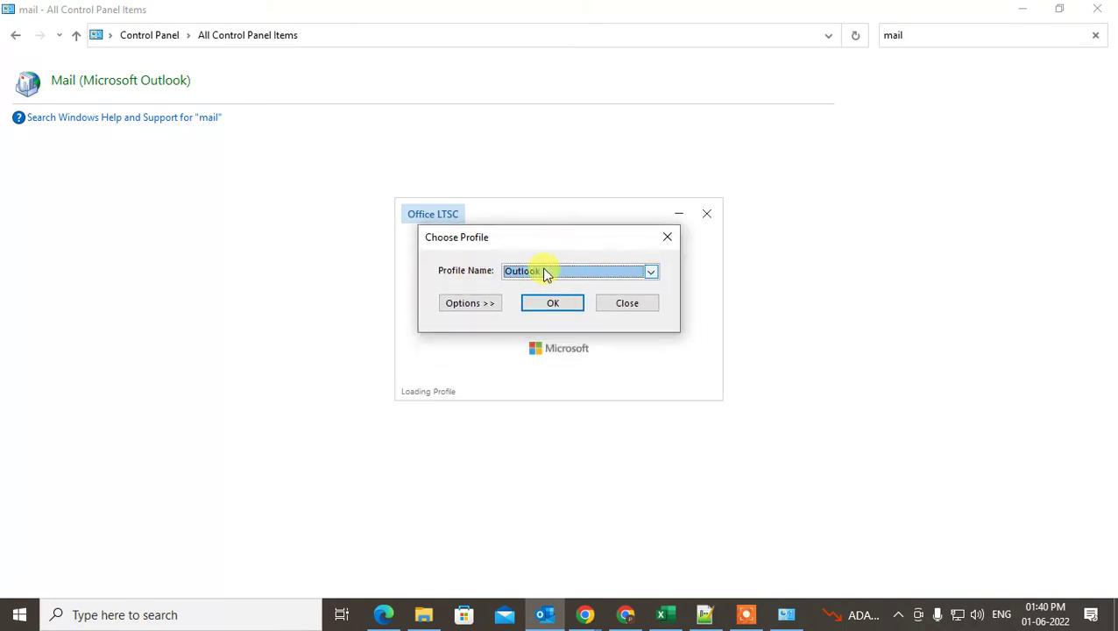
{"action": "left_click", "coordinate": [651, 272]}
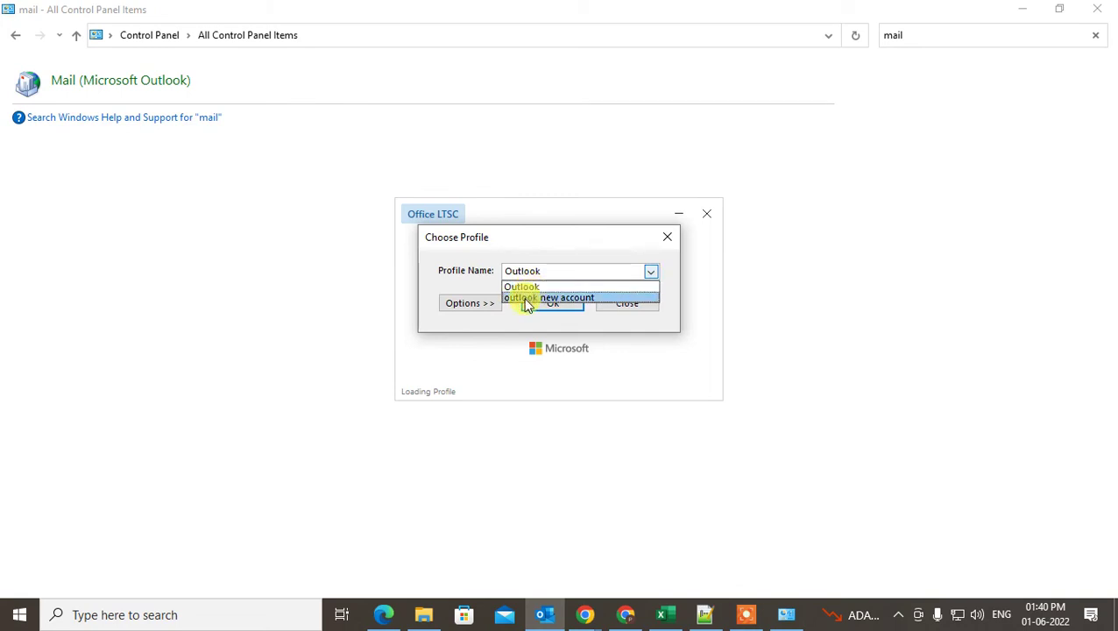
{"action": "left_click", "coordinate": [566, 286]}
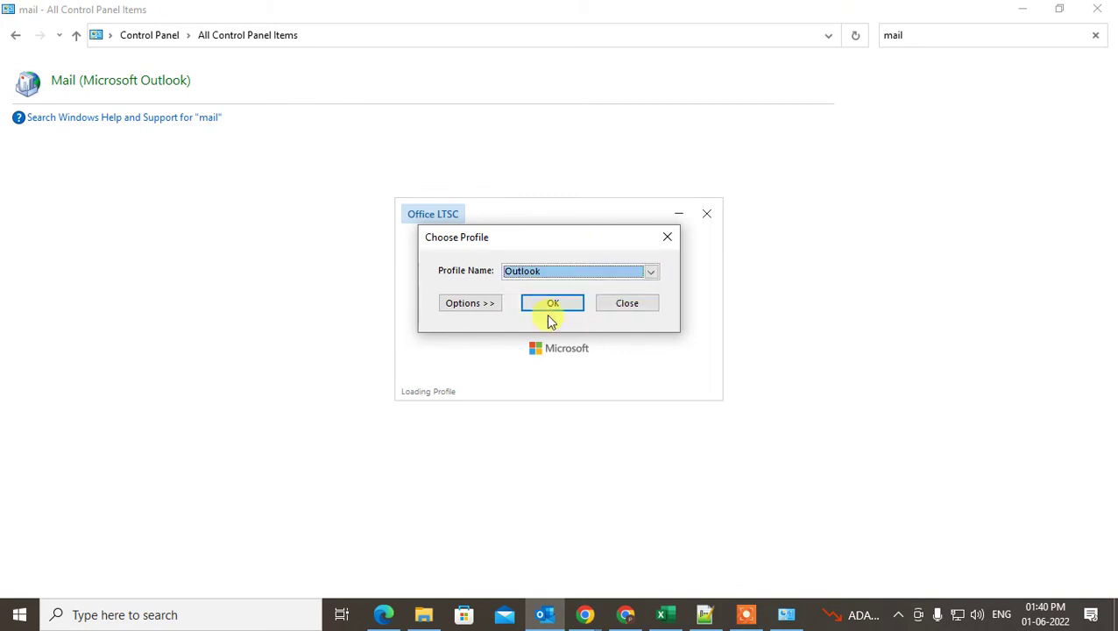
{"action": "left_click", "coordinate": [643, 272]}
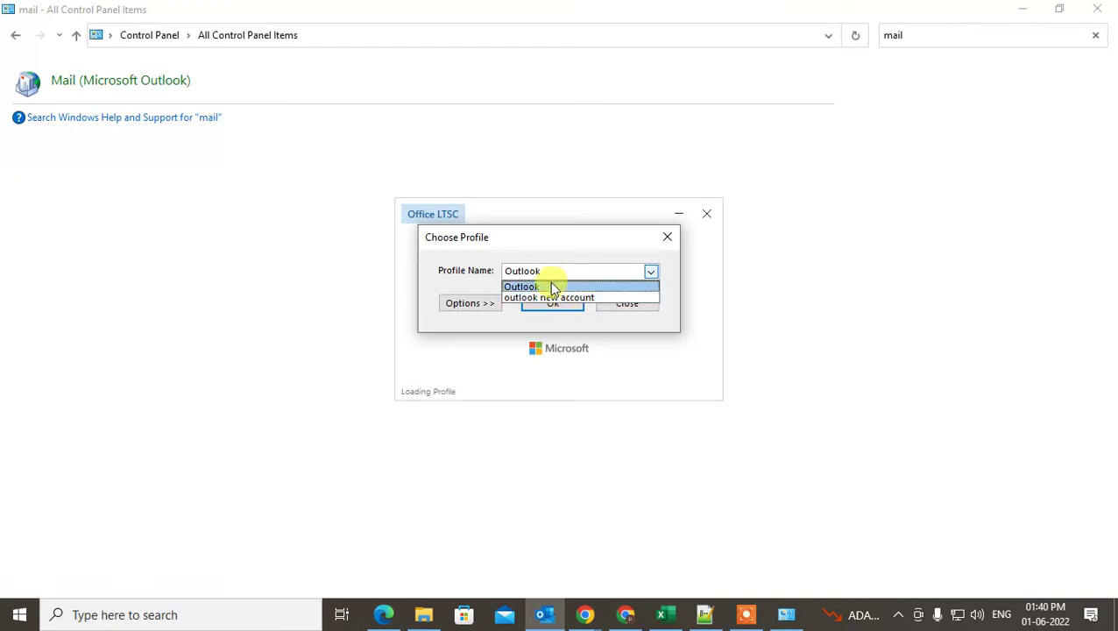
{"action": "left_click", "coordinate": [552, 287]}
{"action": "left_click", "coordinate": [565, 307]}
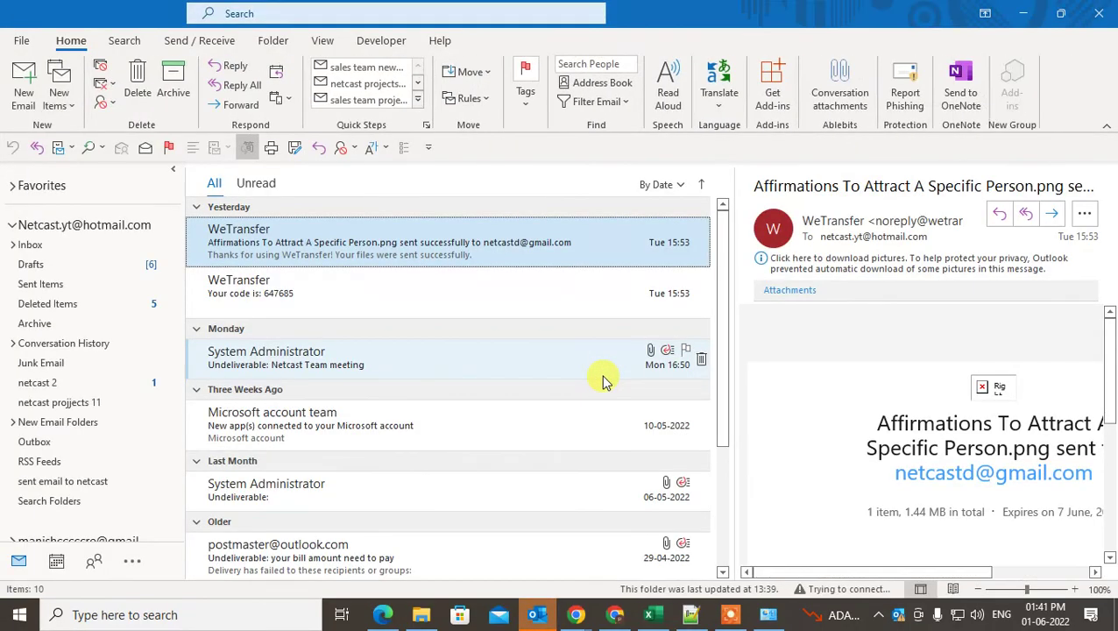
{"action": "key", "text": "super+d"}
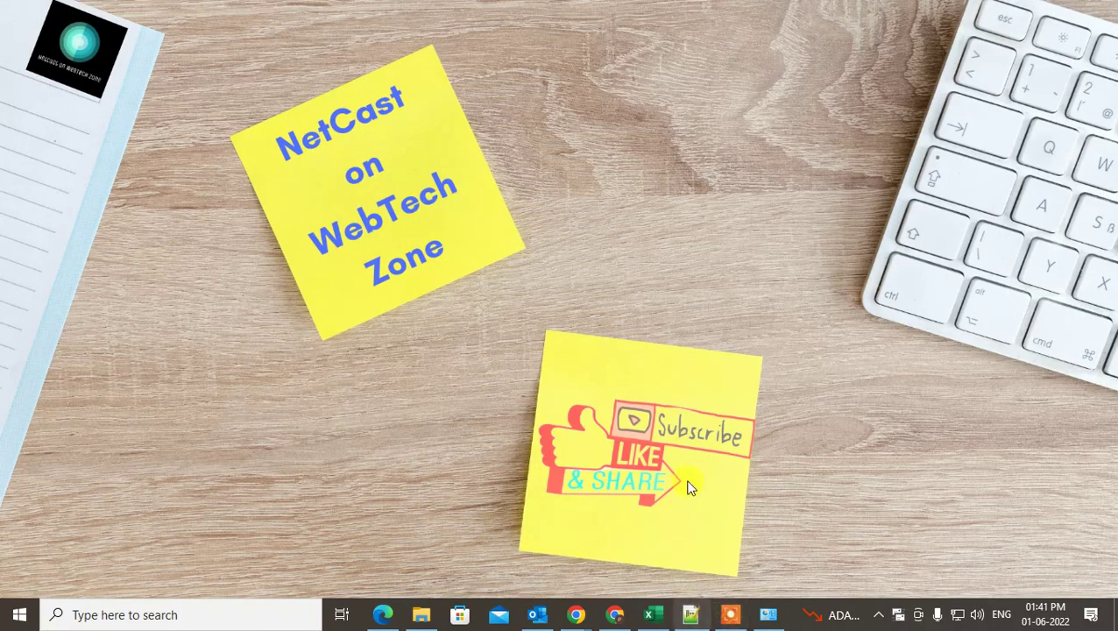